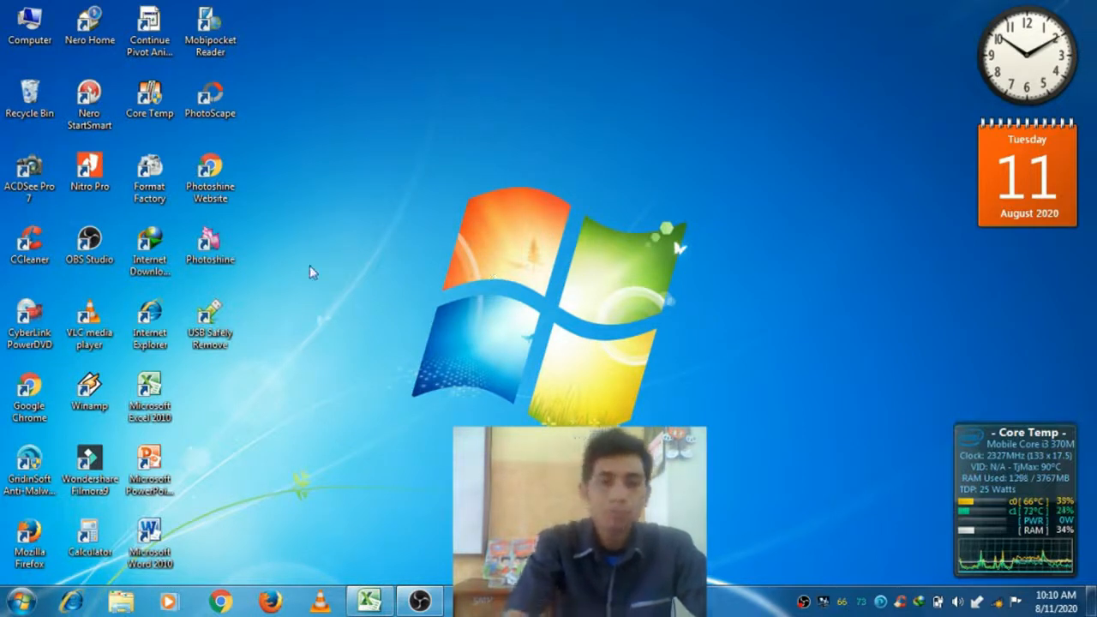
# - Launch Microsoft Excel 2010 from the Microsoft Office program group and maximize the workbook window
pyautogui.click(21, 602)
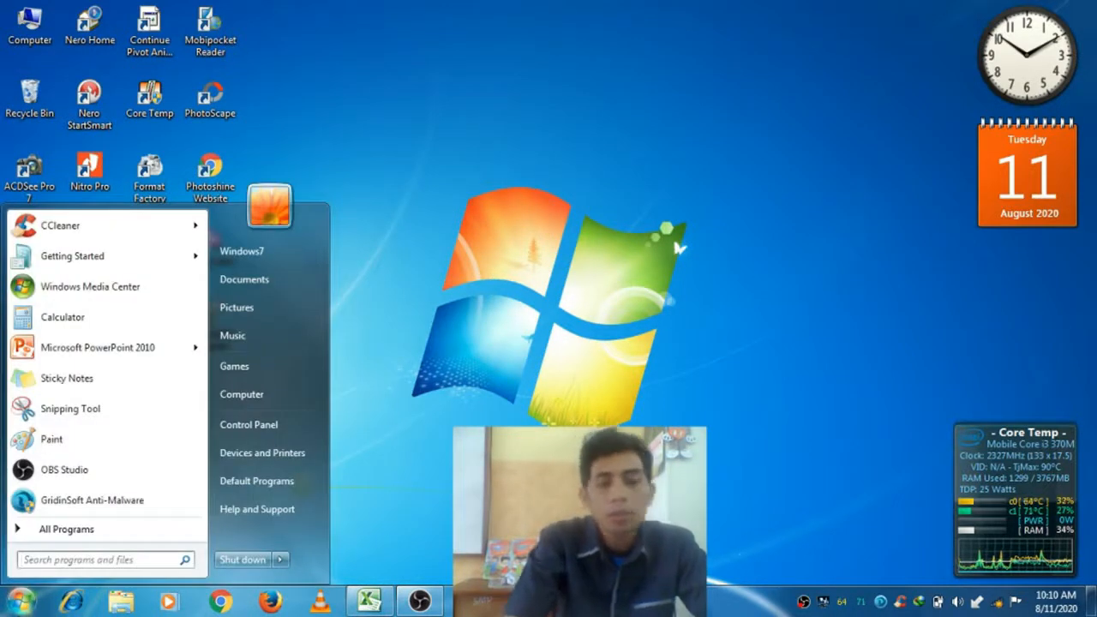
pyautogui.click(128, 530)
pyautogui.scroll(6, 129, 480)
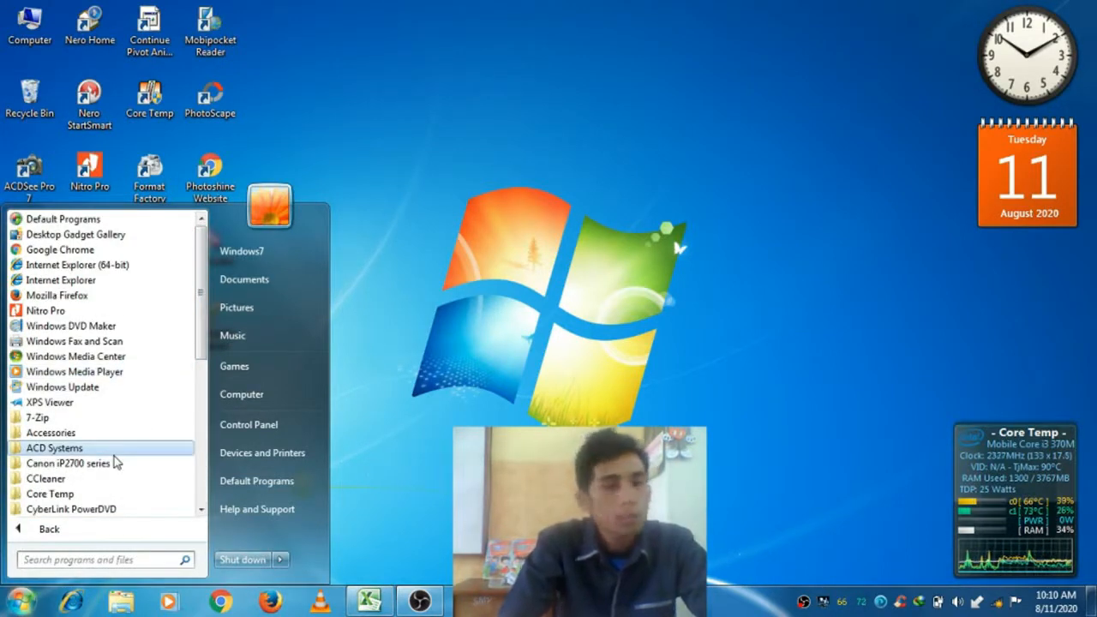
pyautogui.scroll(-1, 204, 343)
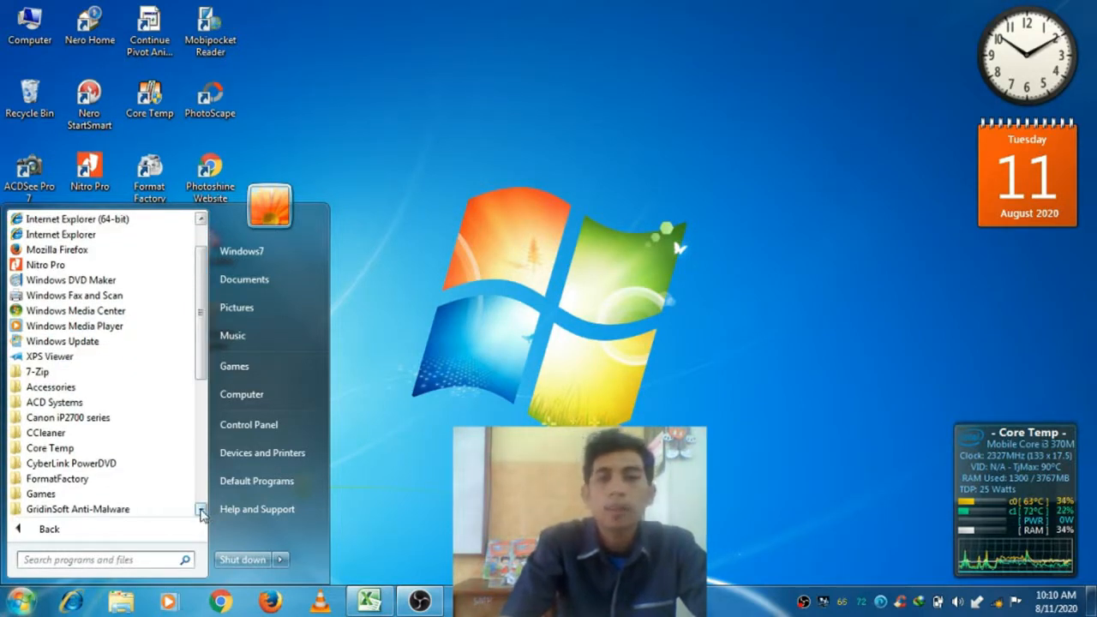
pyautogui.click(201, 510)
pyautogui.click(201, 509)
pyautogui.click(202, 513)
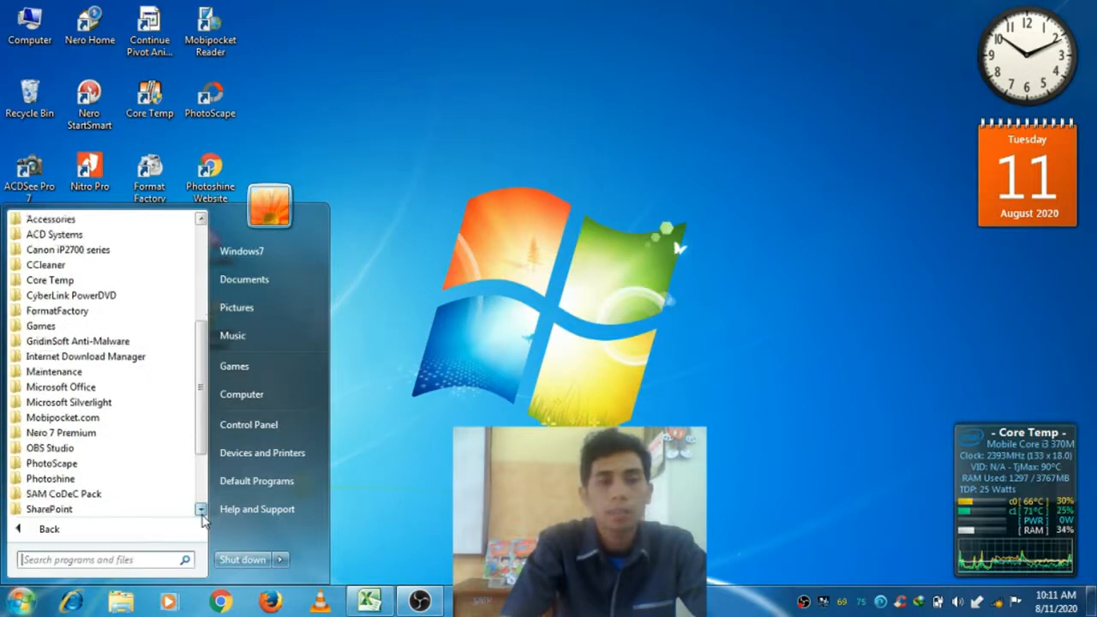
pyautogui.click(201, 513)
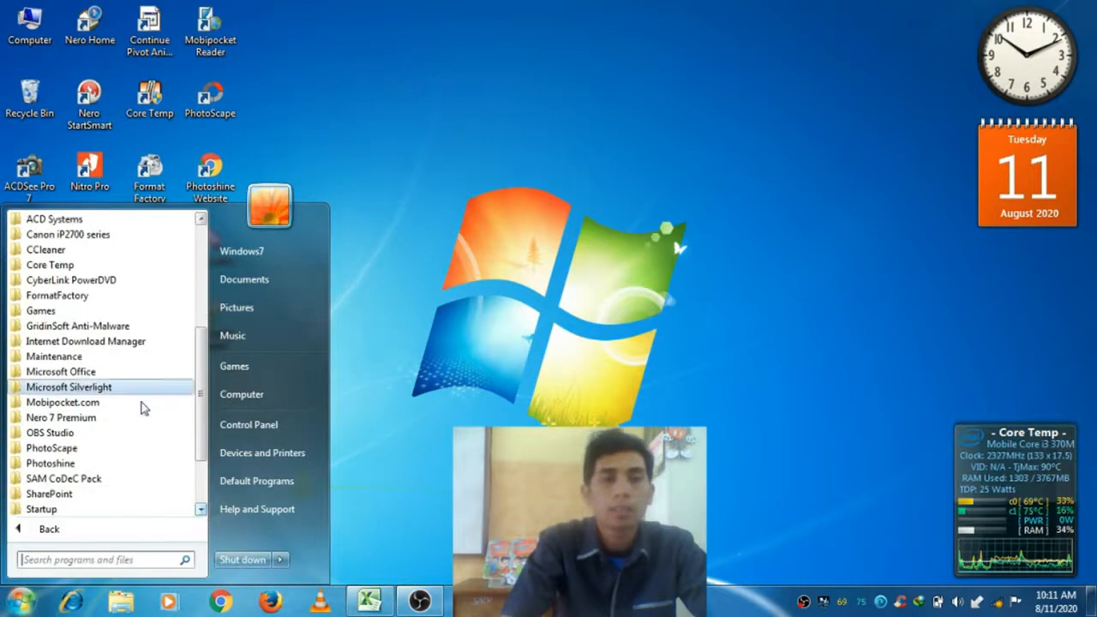
pyautogui.click(107, 372)
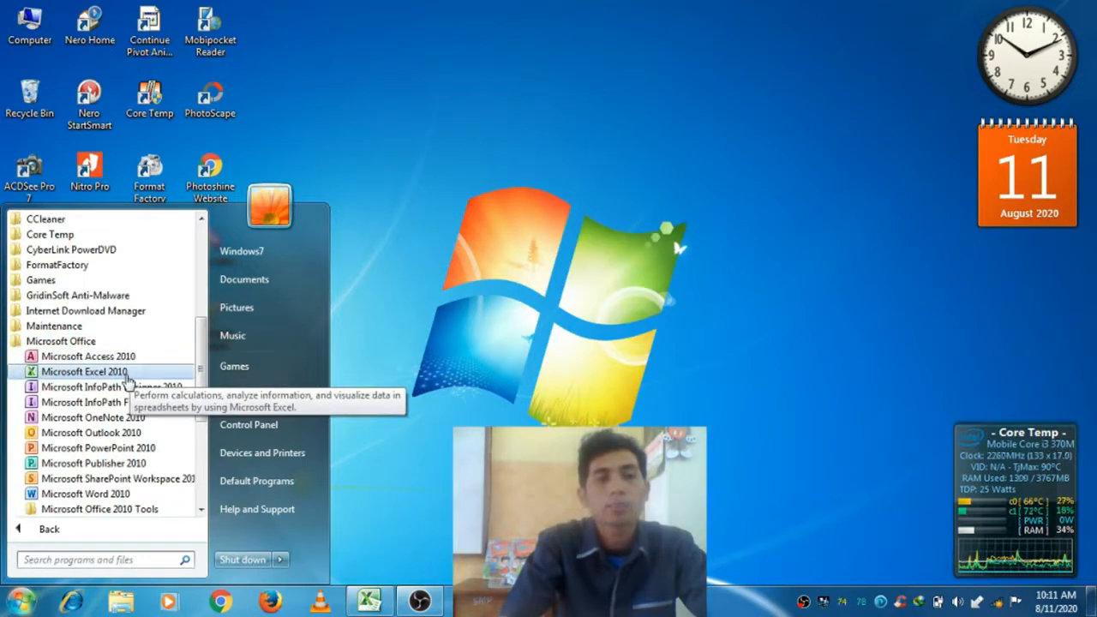
pyautogui.click(124, 374)
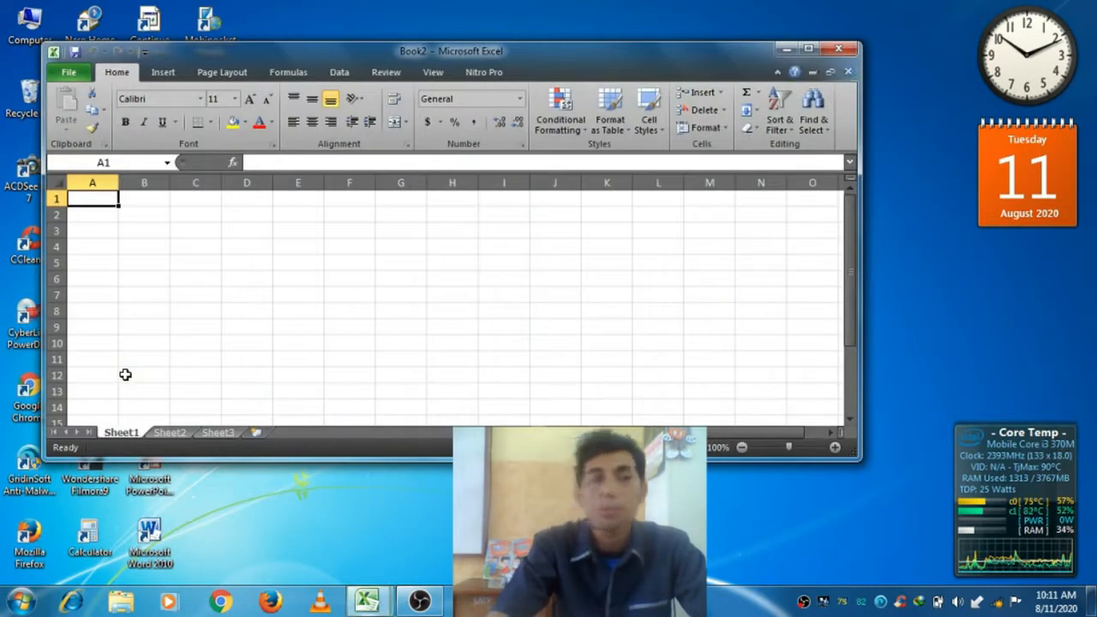
pyautogui.click(808, 48)
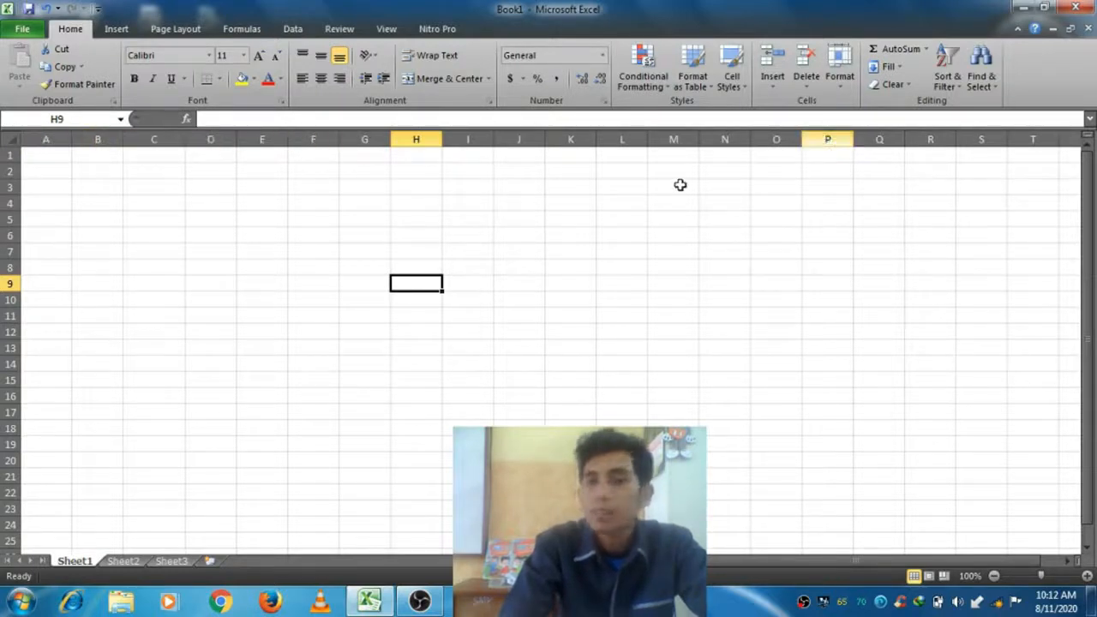
# - Highlight columns A through T and rows 1 through 22 in turn to examine the worksheet's columns, rows and cells
pyautogui.moveTo(46, 139); pyautogui.dragTo(1042, 186)
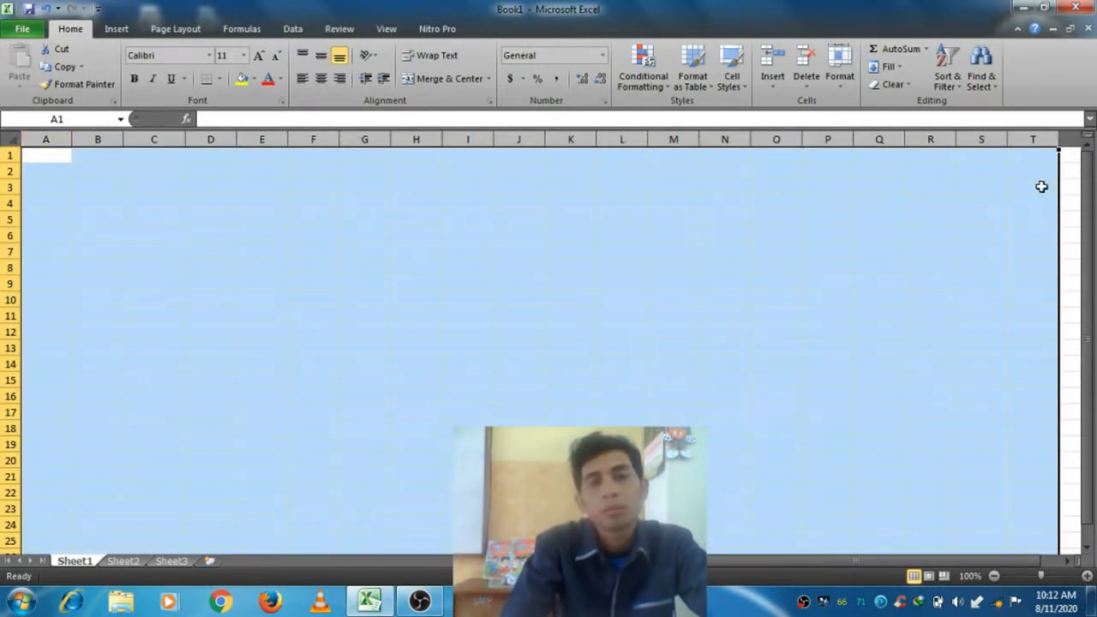
pyautogui.click(646, 236)
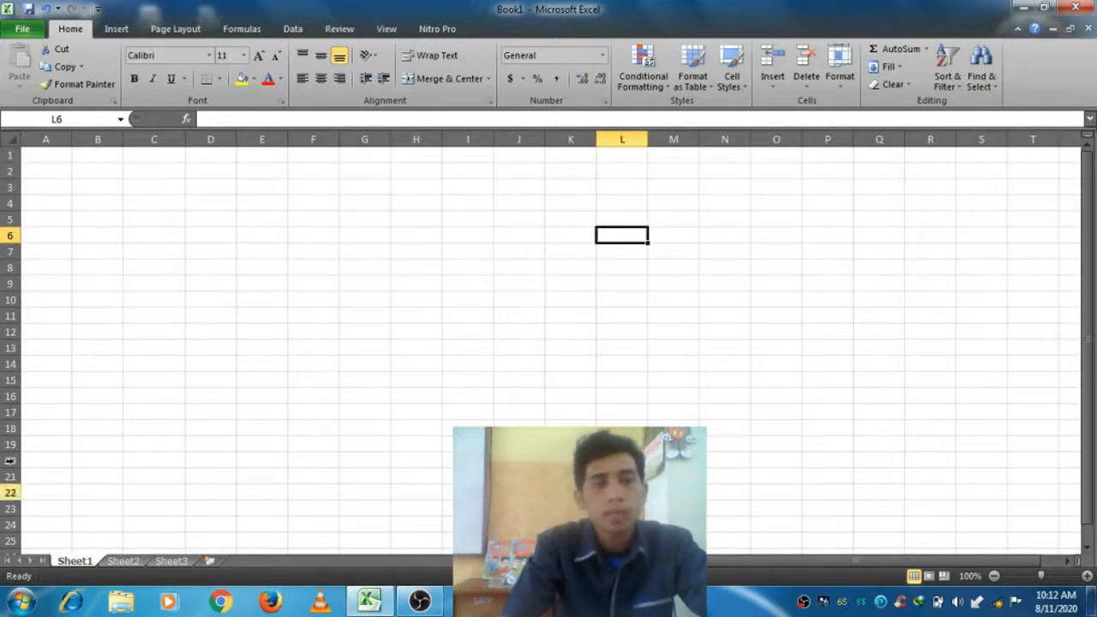
pyautogui.moveTo(4, 155); pyautogui.dragTo(47, 499)
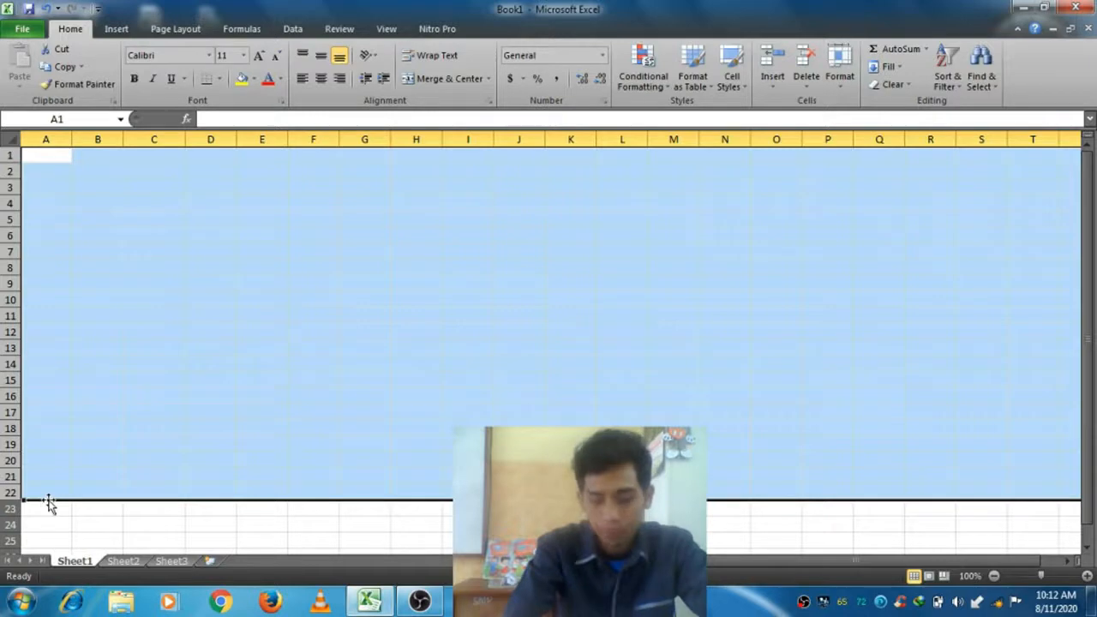
pyautogui.click(310, 444)
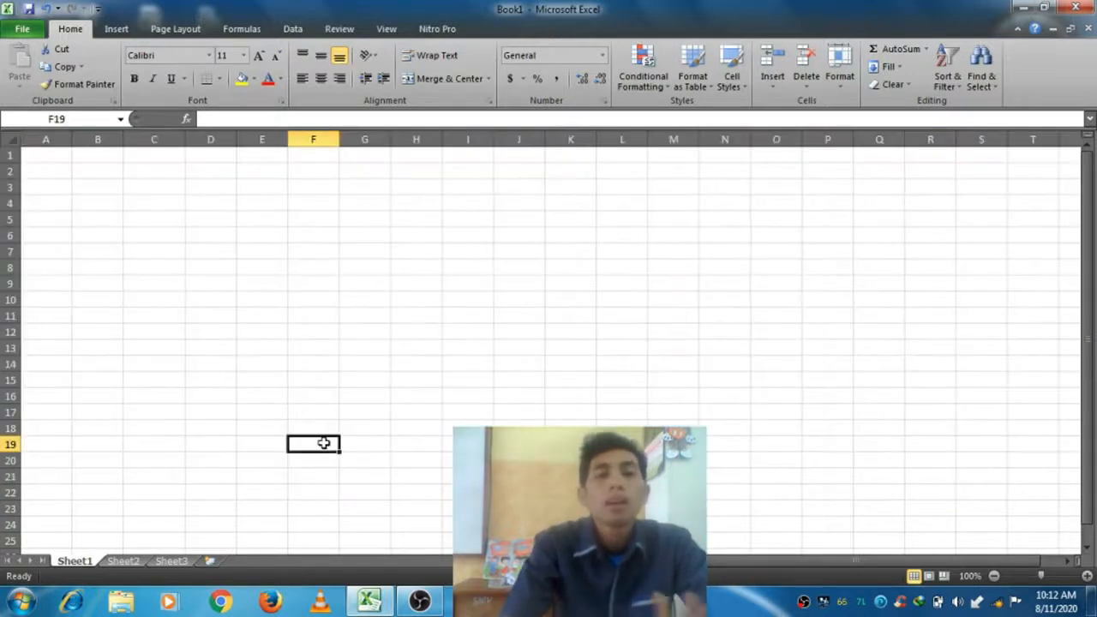
pyautogui.click(336, 346)
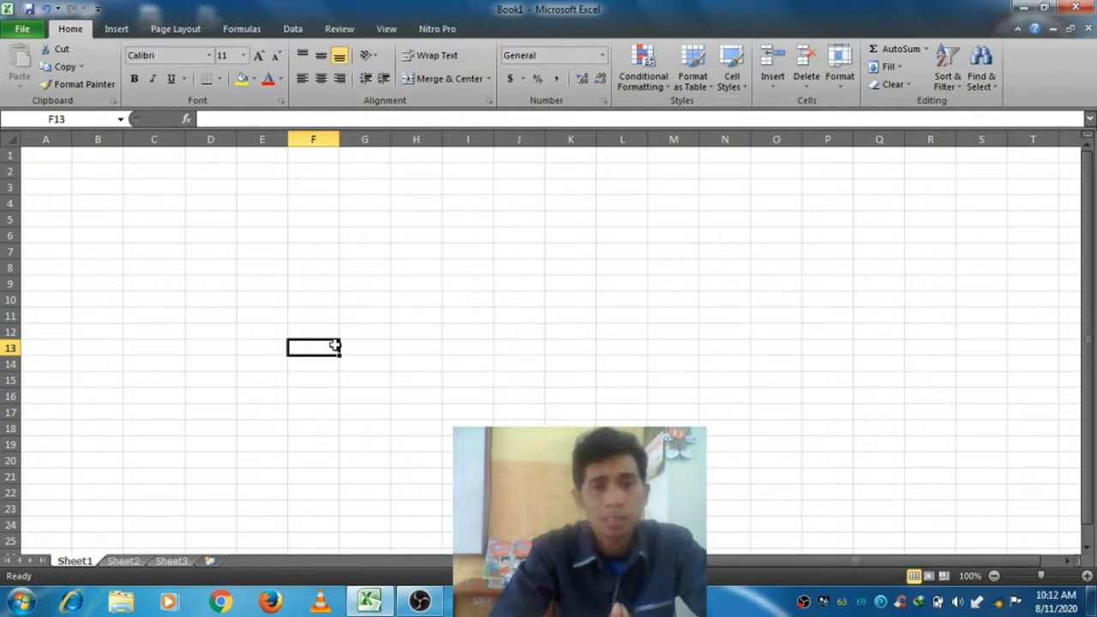
# - Label three cells with their own addresses by entering F12 in F12, H11 in H11 and Q18 in Q18
pyautogui.click(324, 331)
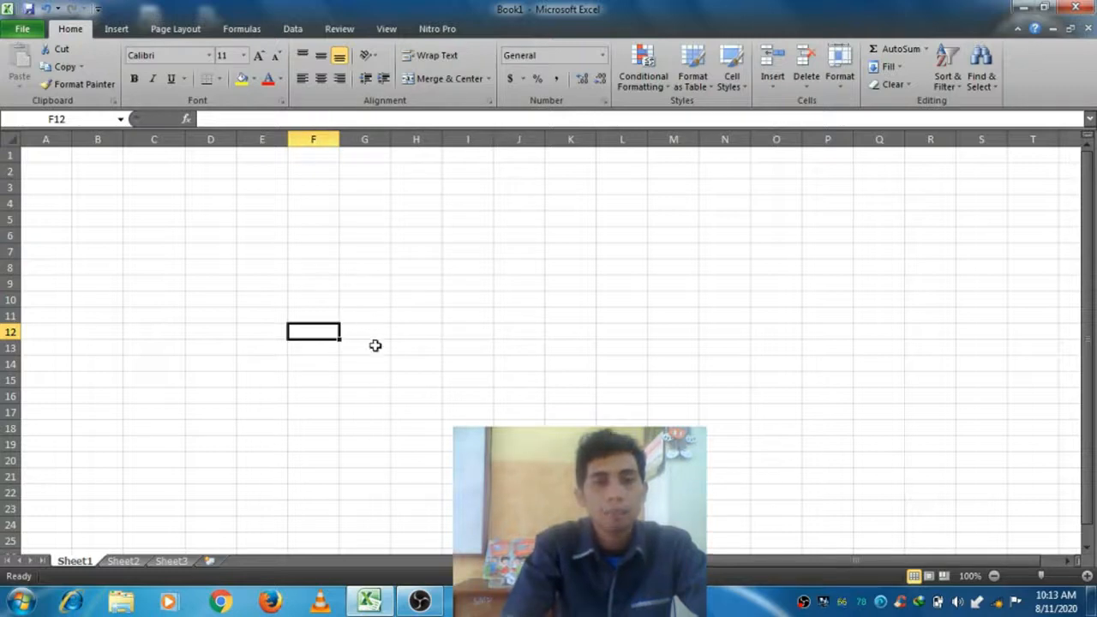
pyautogui.write('F12')
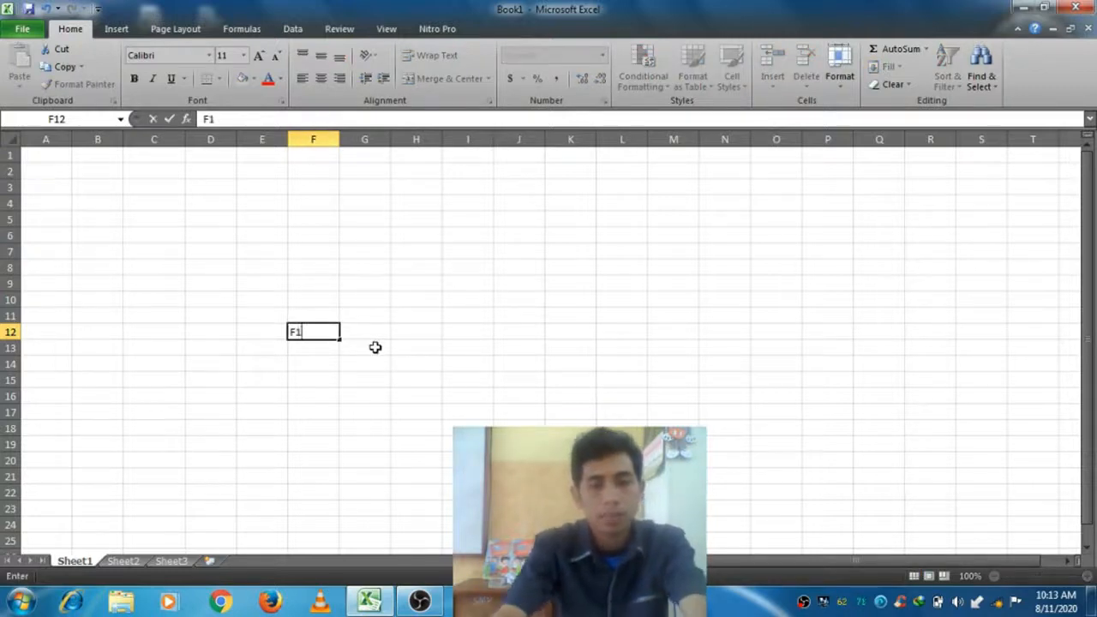
pyautogui.click(416, 321)
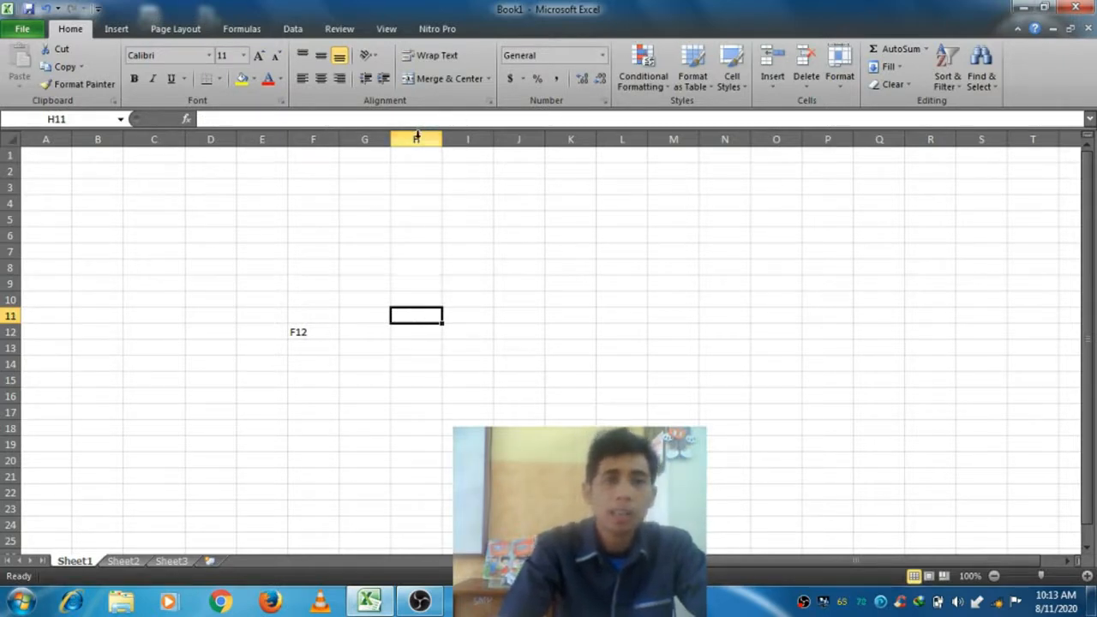
pyautogui.write('H11')
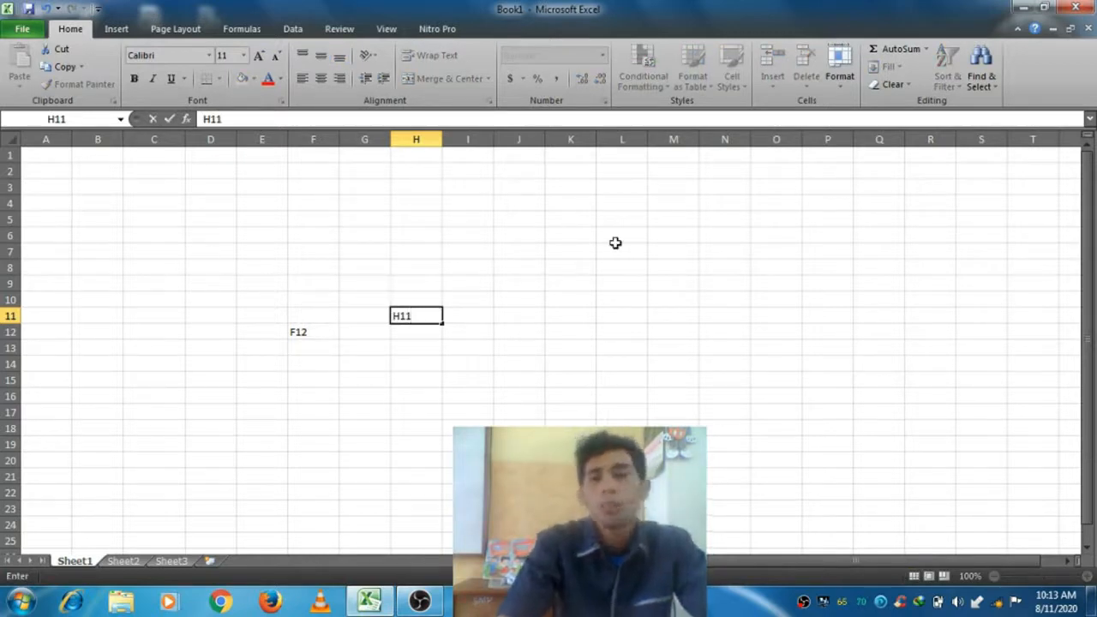
pyautogui.click(885, 423)
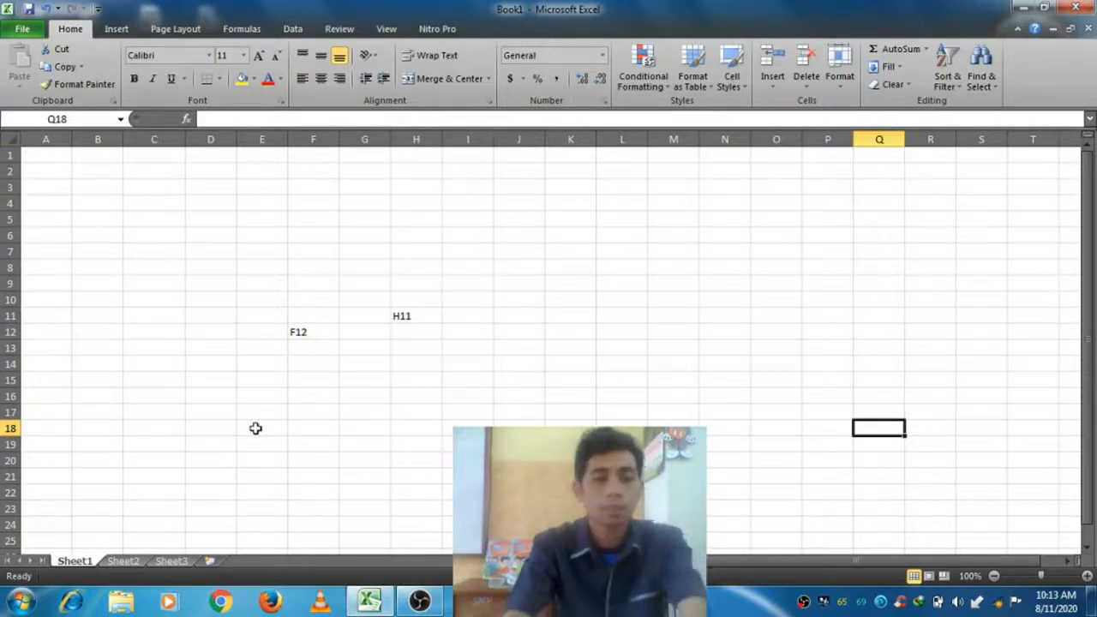
pyautogui.write('Q')
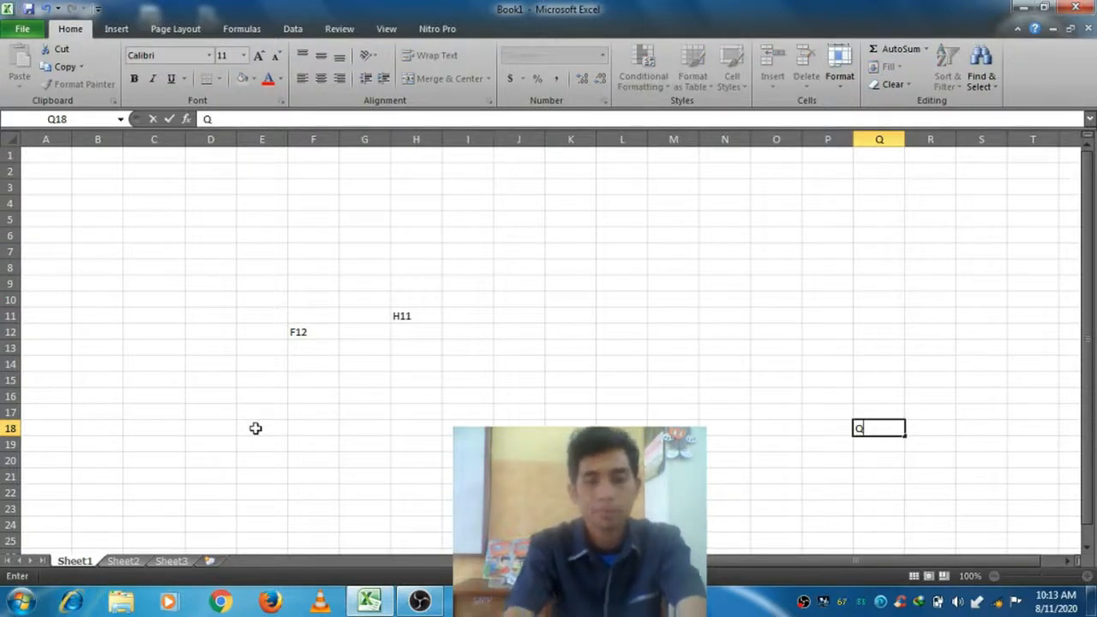
pyautogui.write('18')
pyautogui.click(415, 380)
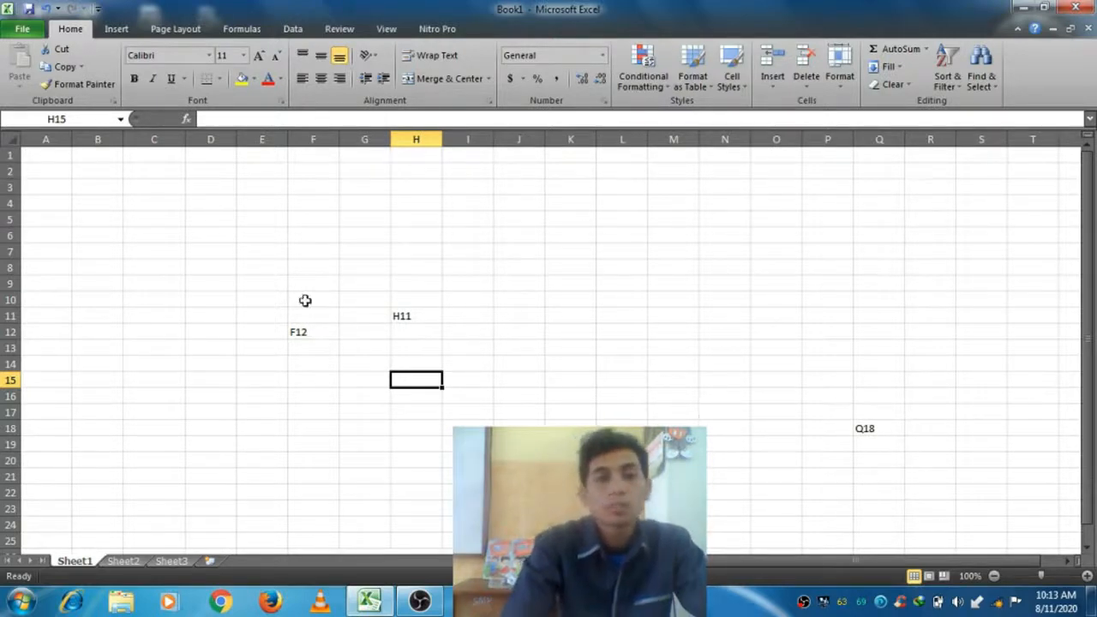
# - Select the labelled cells F12, H11 and Q18 in turn and check each one's address, returning to F12
pyautogui.click(308, 332)
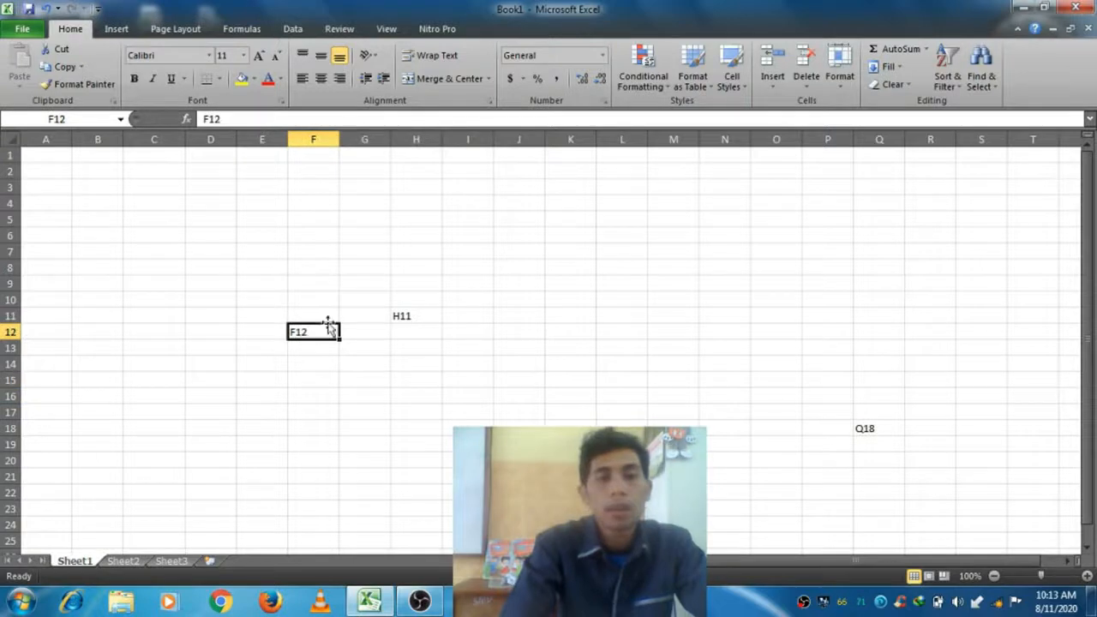
pyautogui.click(422, 315)
pyautogui.click(882, 429)
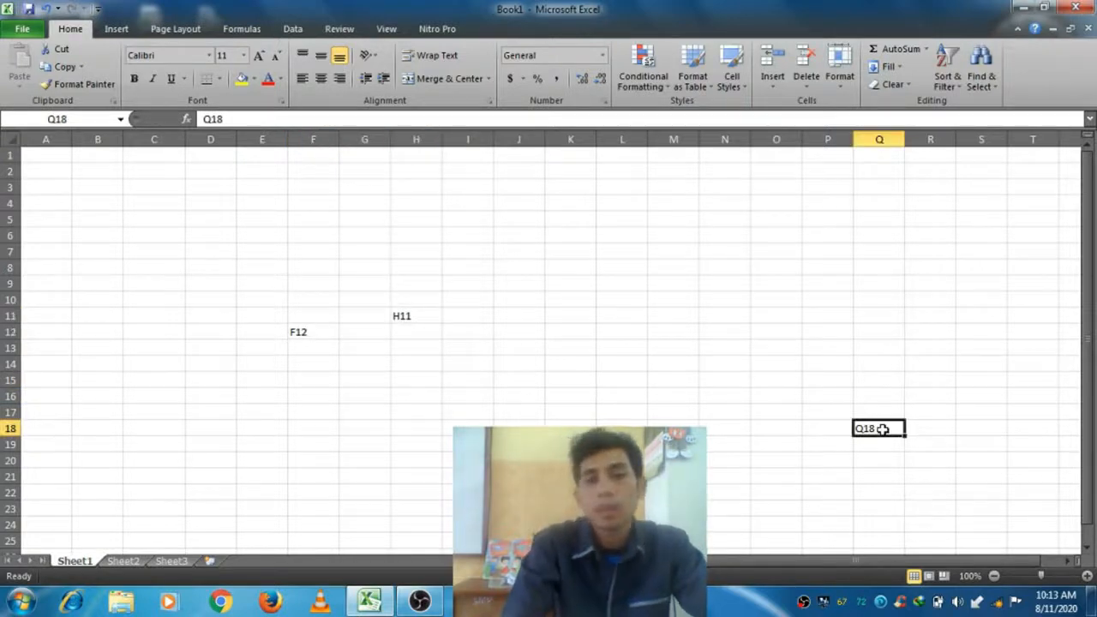
pyautogui.click(322, 331)
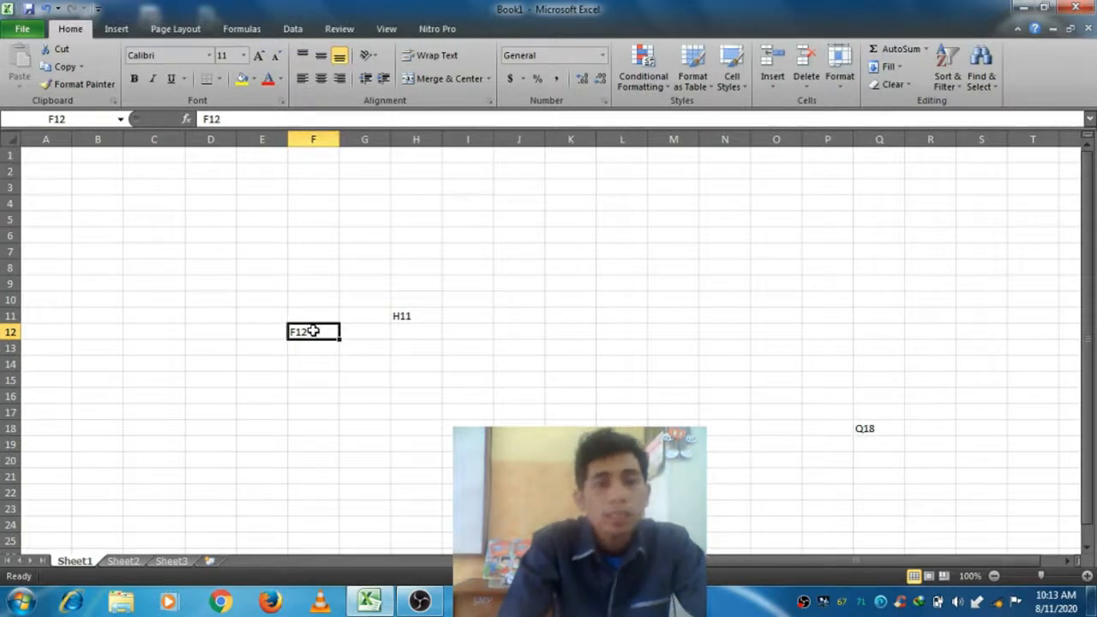
# - Highlight columns F and G and rows 12 and 13 to examine how column and row form the address F12
pyautogui.click(321, 137)
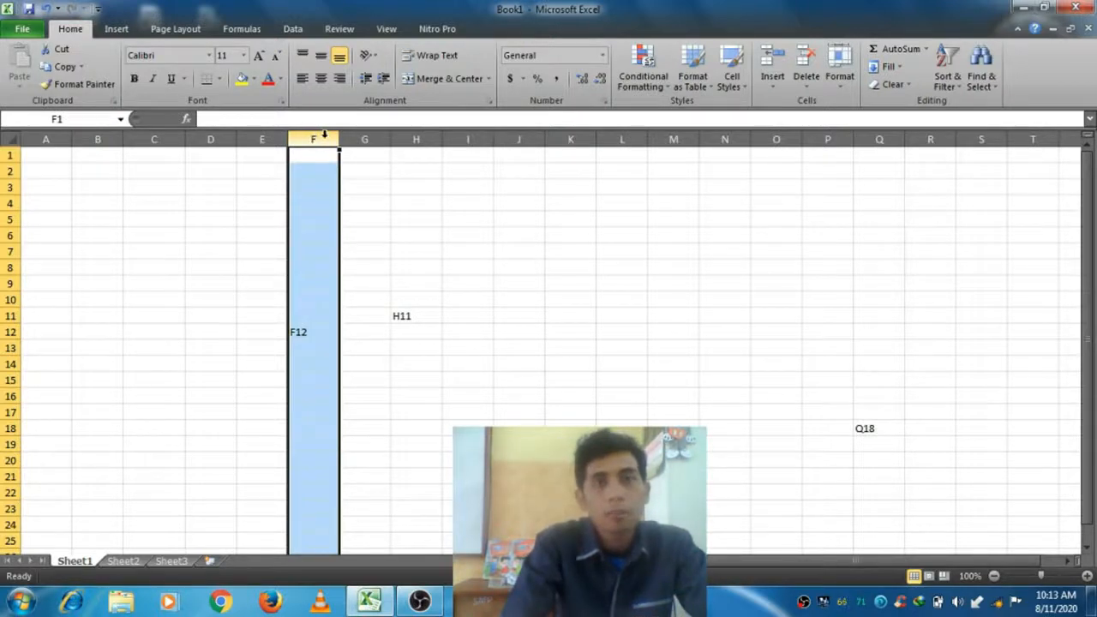
pyautogui.click(366, 139)
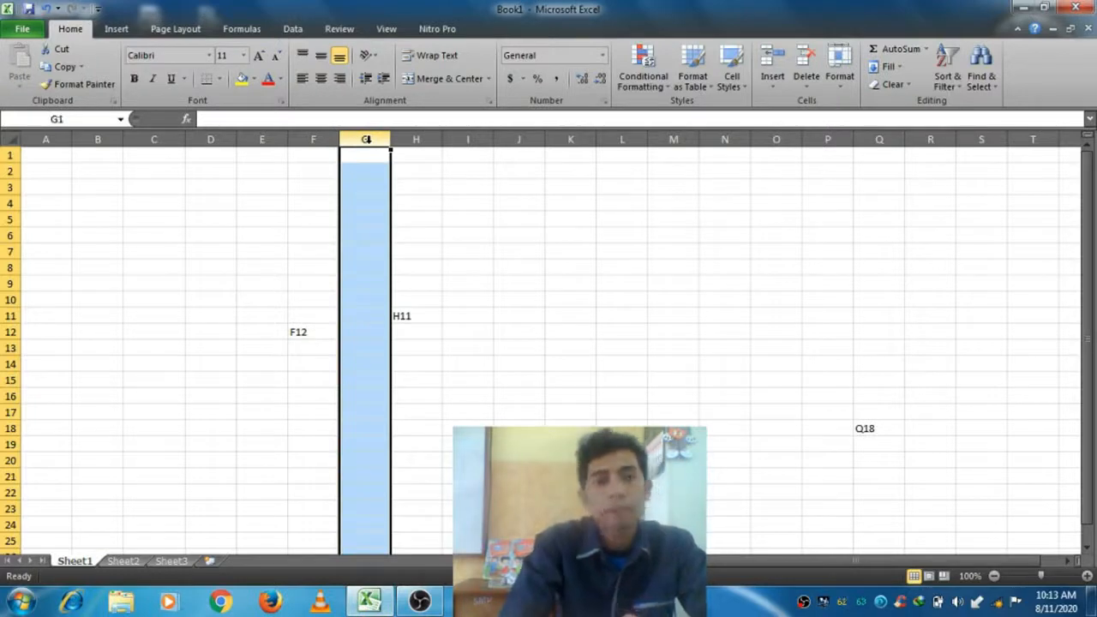
pyautogui.click(314, 140)
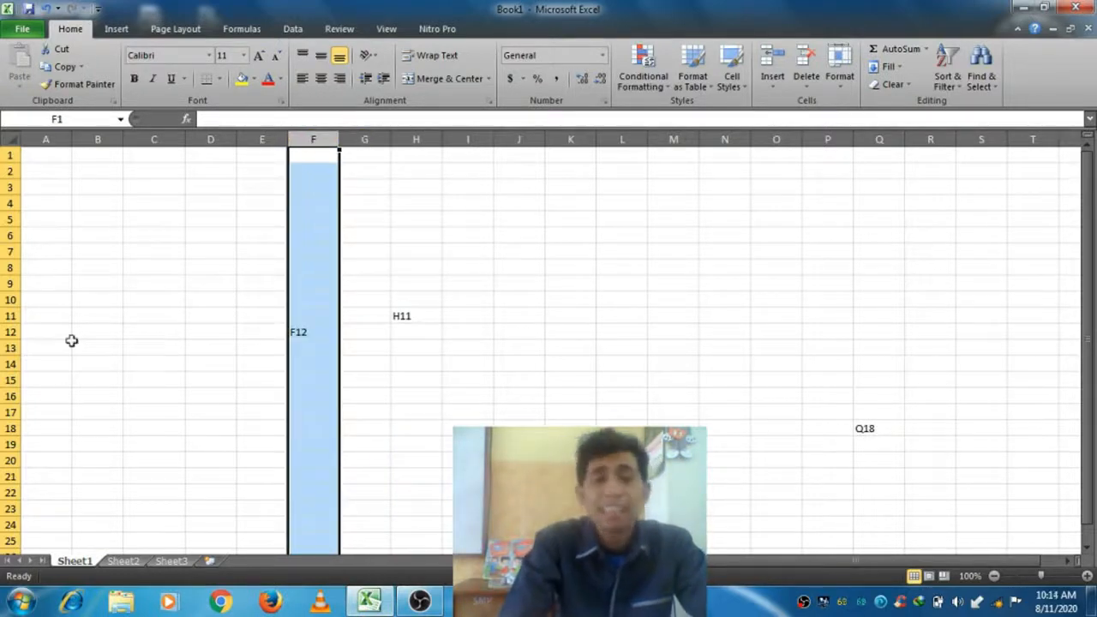
pyautogui.click(10, 332)
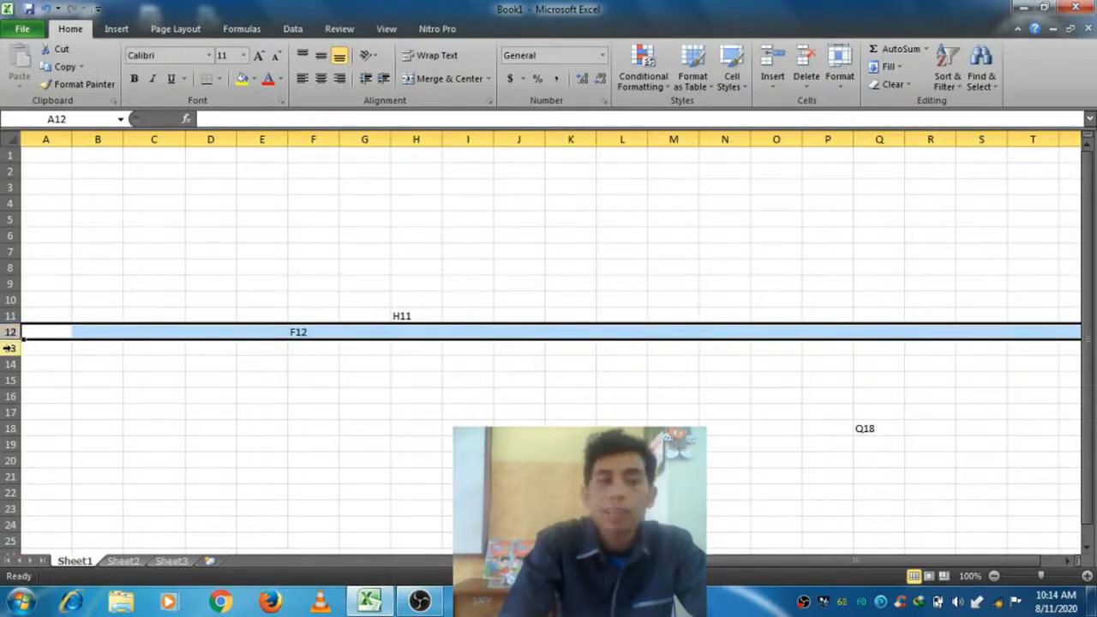
pyautogui.click(10, 348)
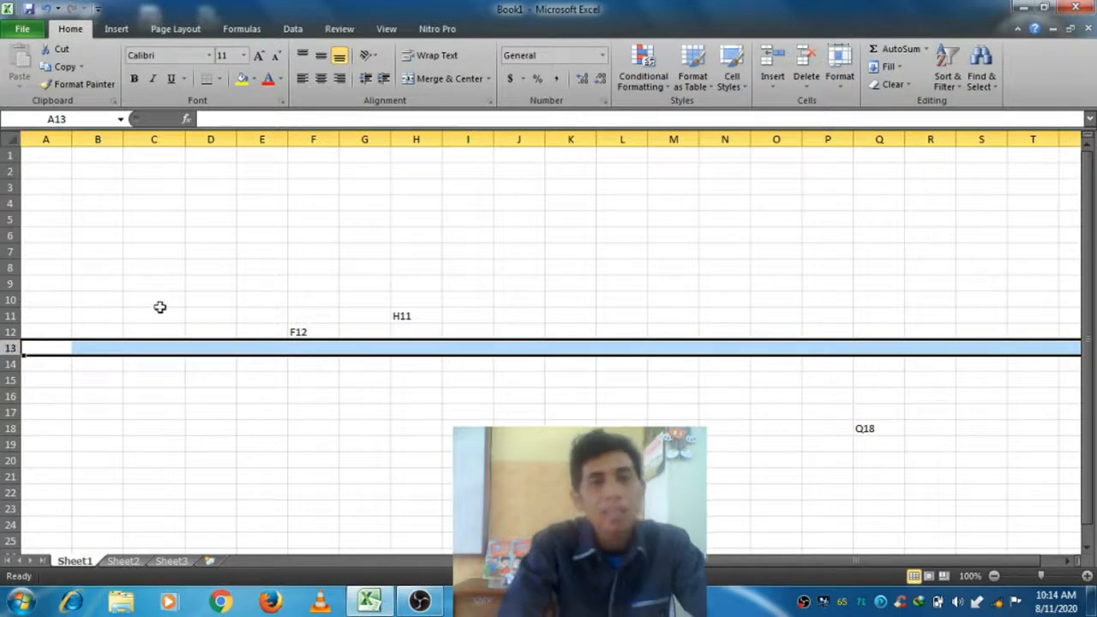
# - Clear the address labels from cells F12, H11 and Q18
pyautogui.click(298, 333)
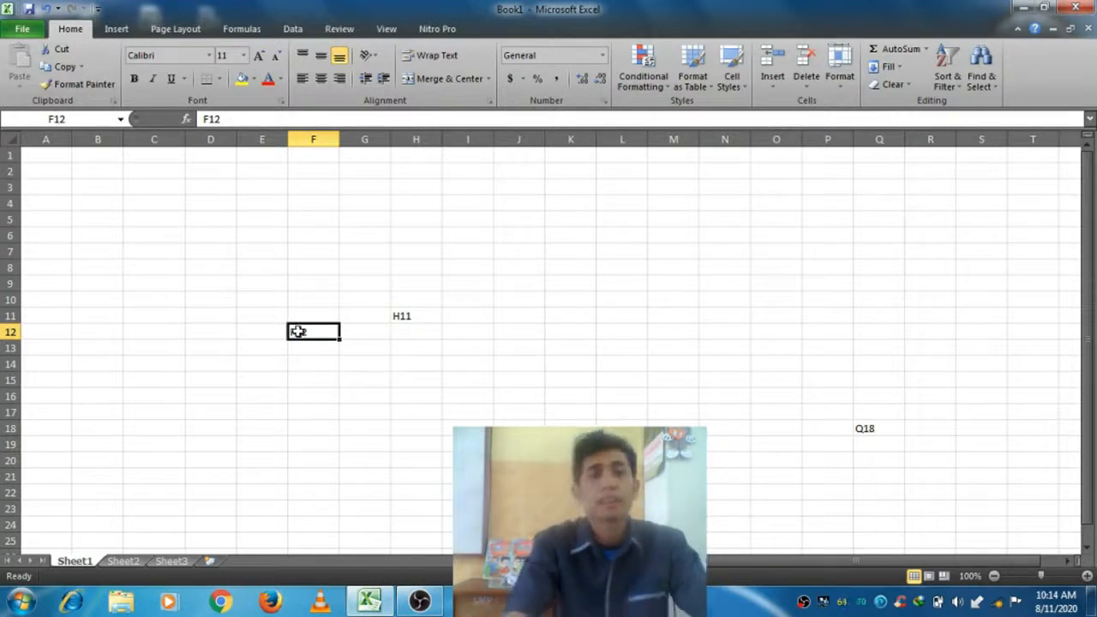
pyautogui.moveTo(623, 364); pyautogui.dragTo(340, 269)
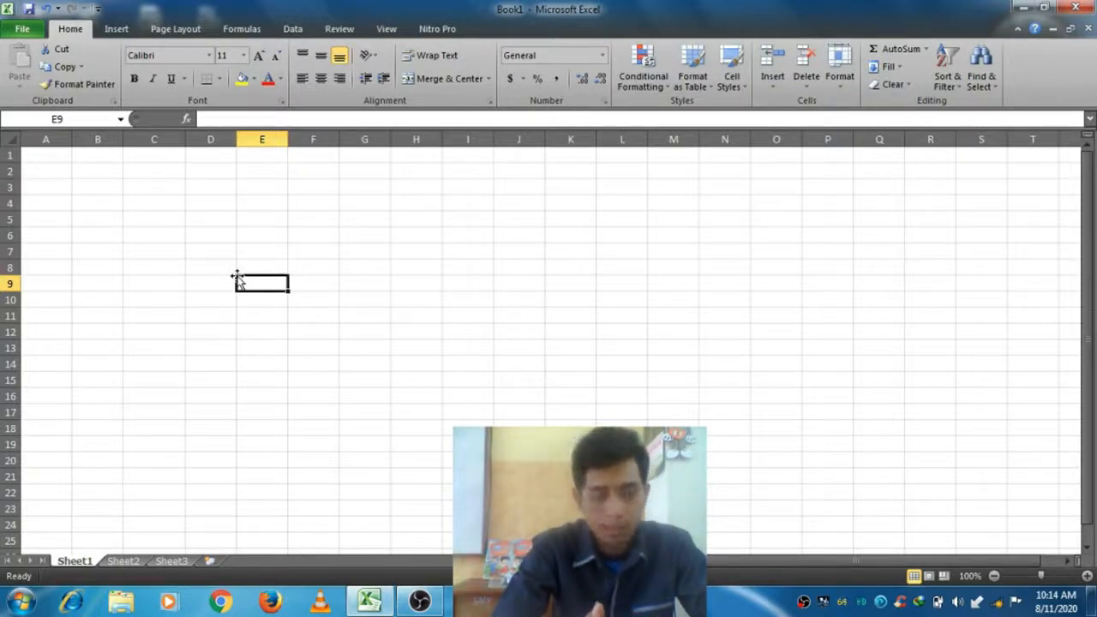
# - Identify the corner cells B2 and D4 and select the range B2:D4
pyautogui.click(98, 169)
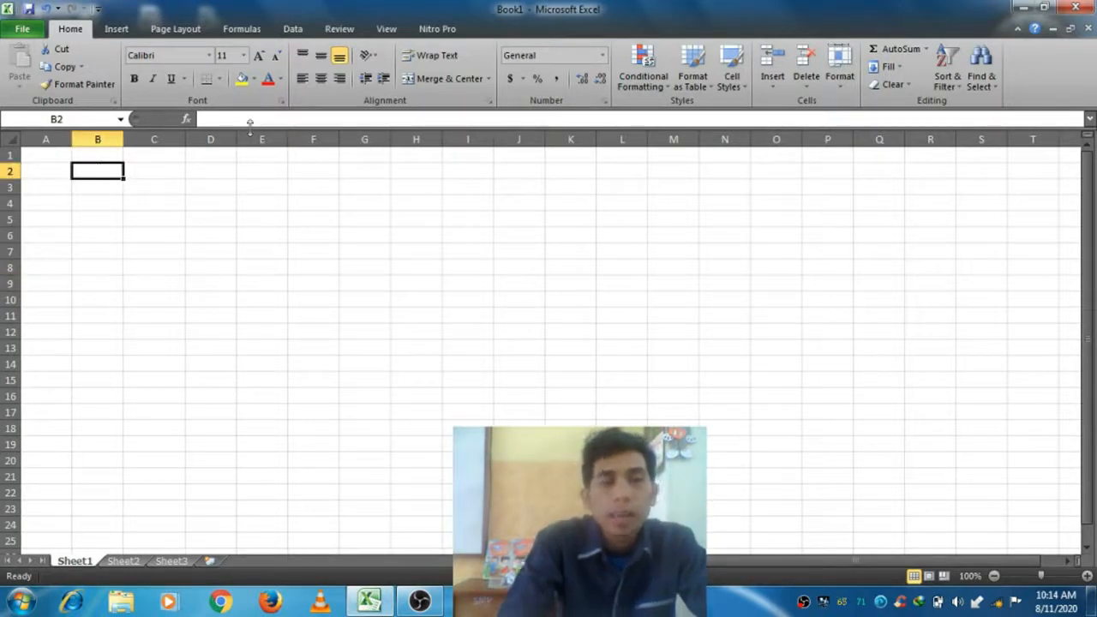
pyautogui.click(217, 199)
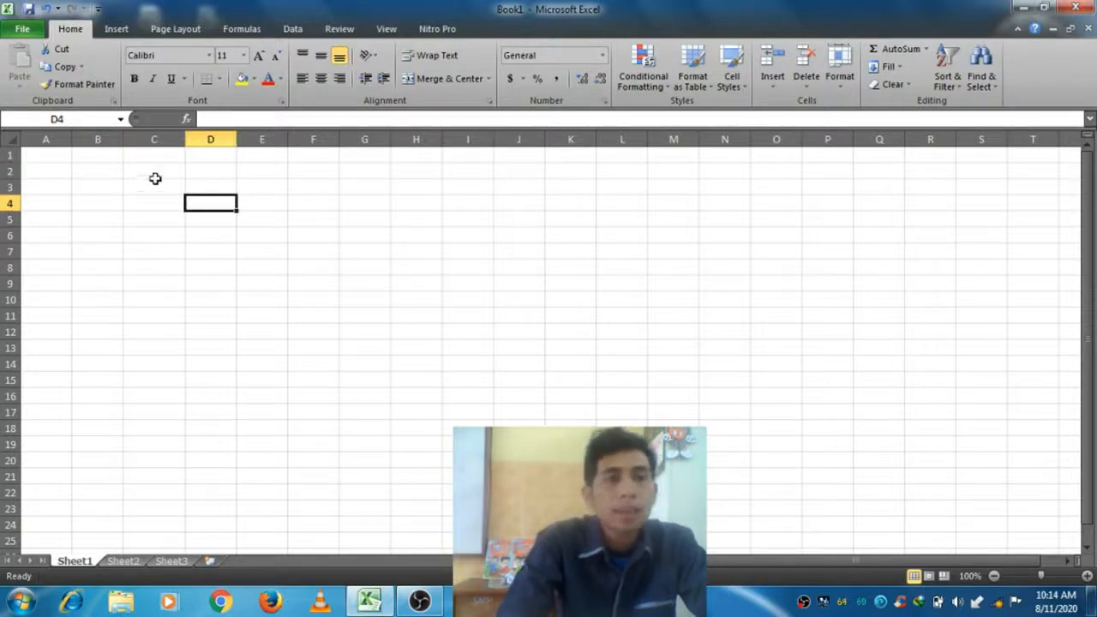
pyautogui.moveTo(98, 169); pyautogui.dragTo(203, 197)
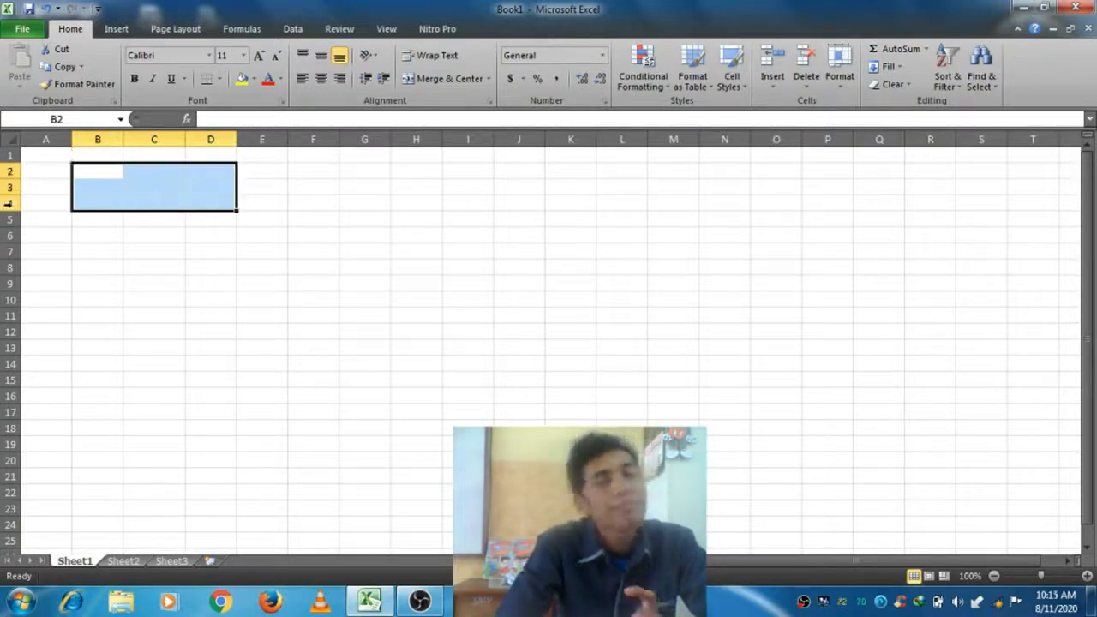
# - Label cell B2 with the range address B2:D4, using a colon as the separator
pyautogui.click(111, 169)
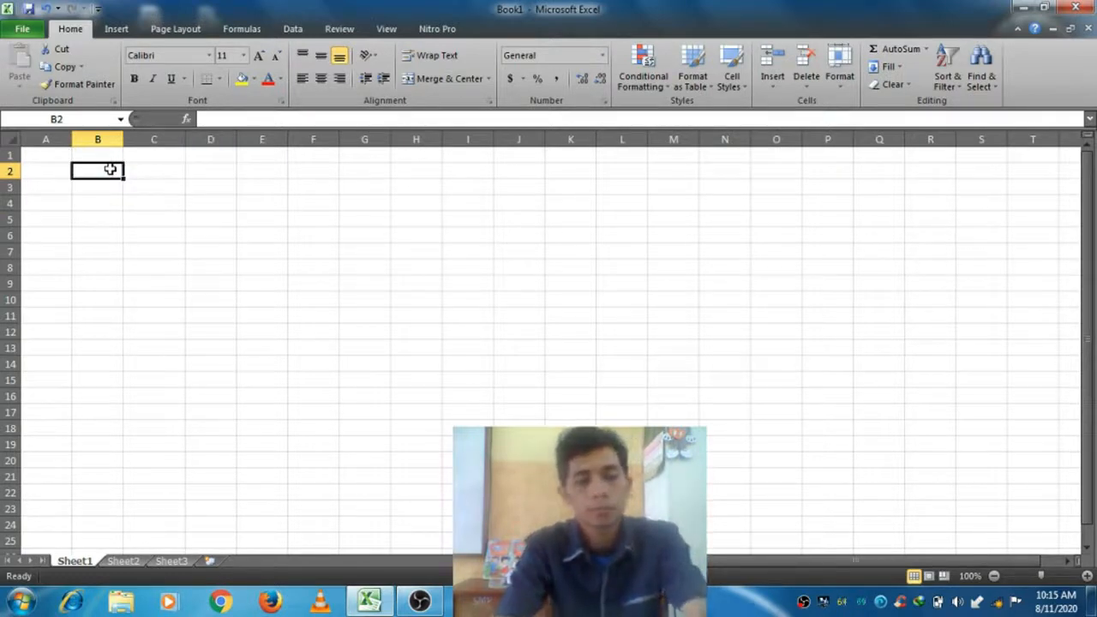
pyautogui.write('B2')
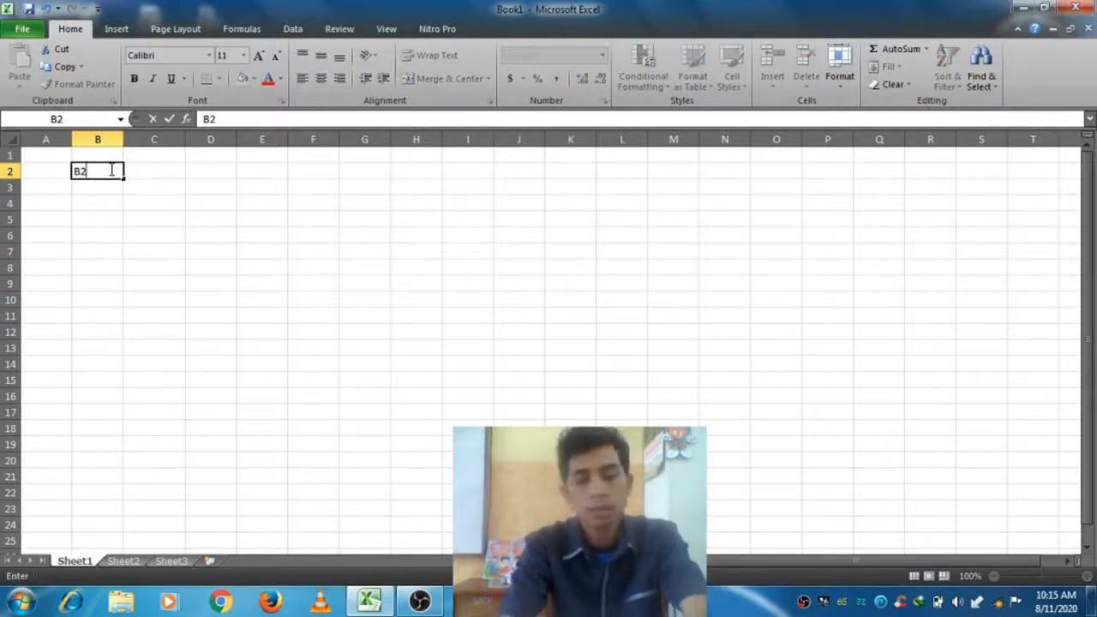
pyautogui.write(';')
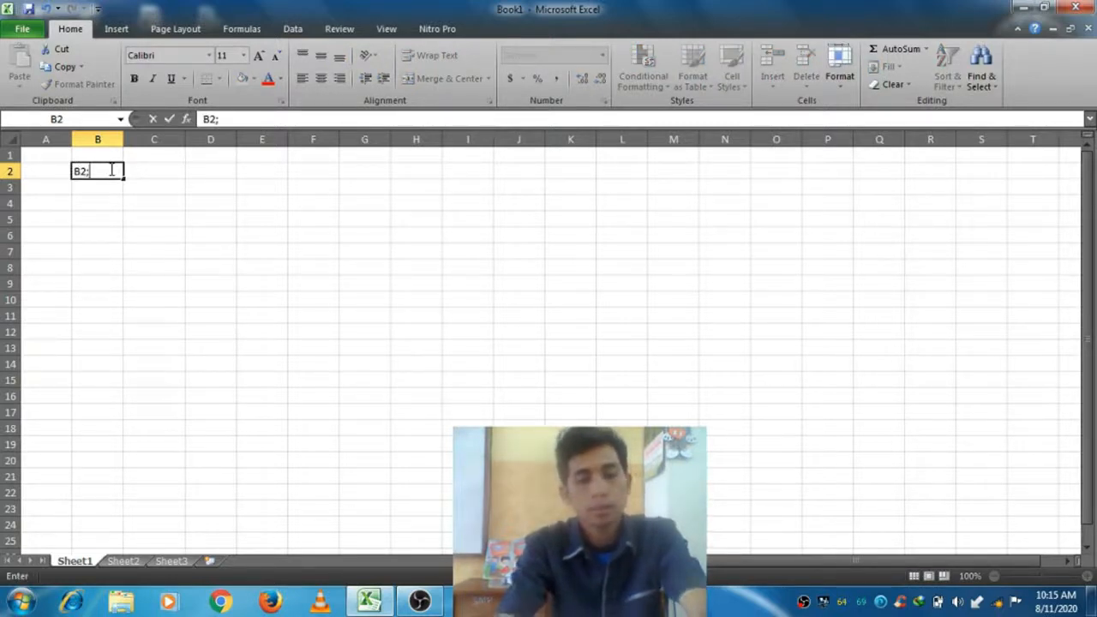
pyautogui.write('D4')
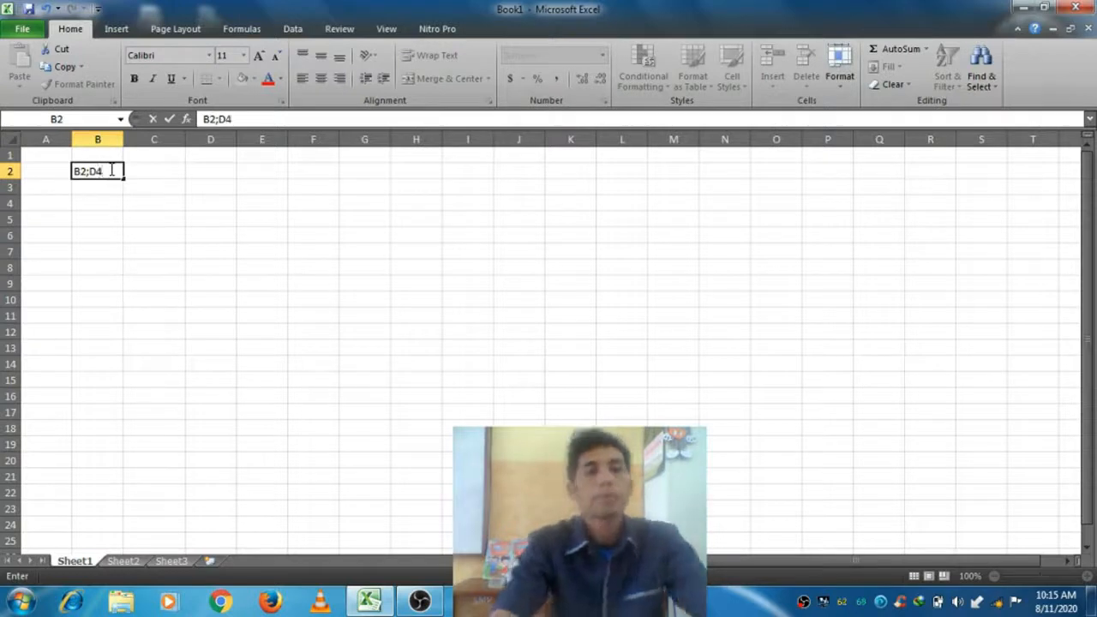
pyautogui.click(89, 172)
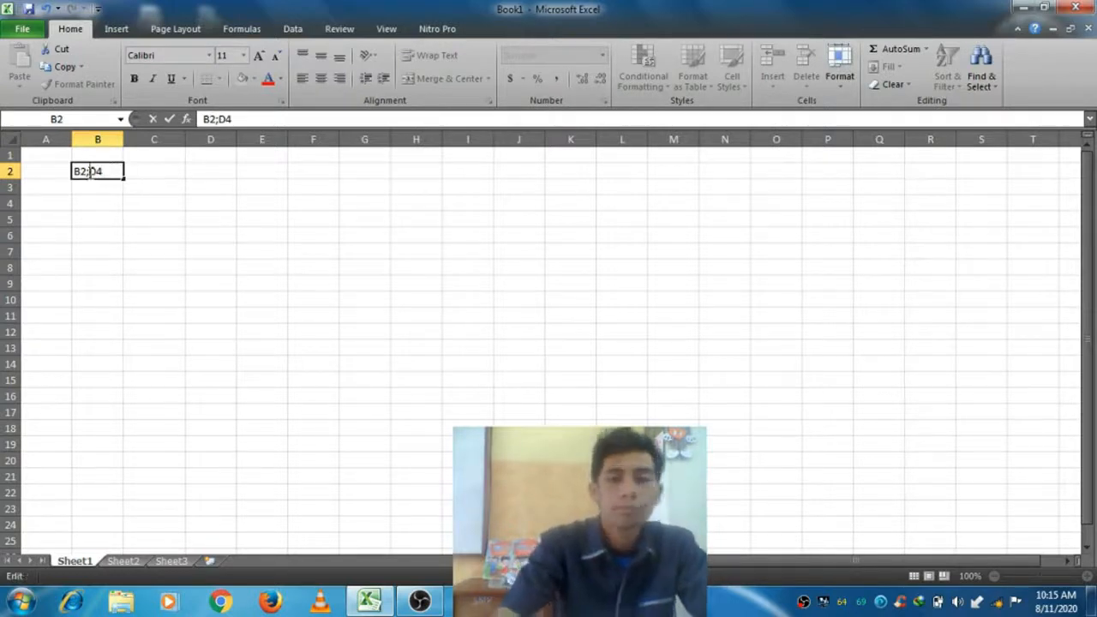
pyautogui.press('BackSpace')
pyautogui.write(':')
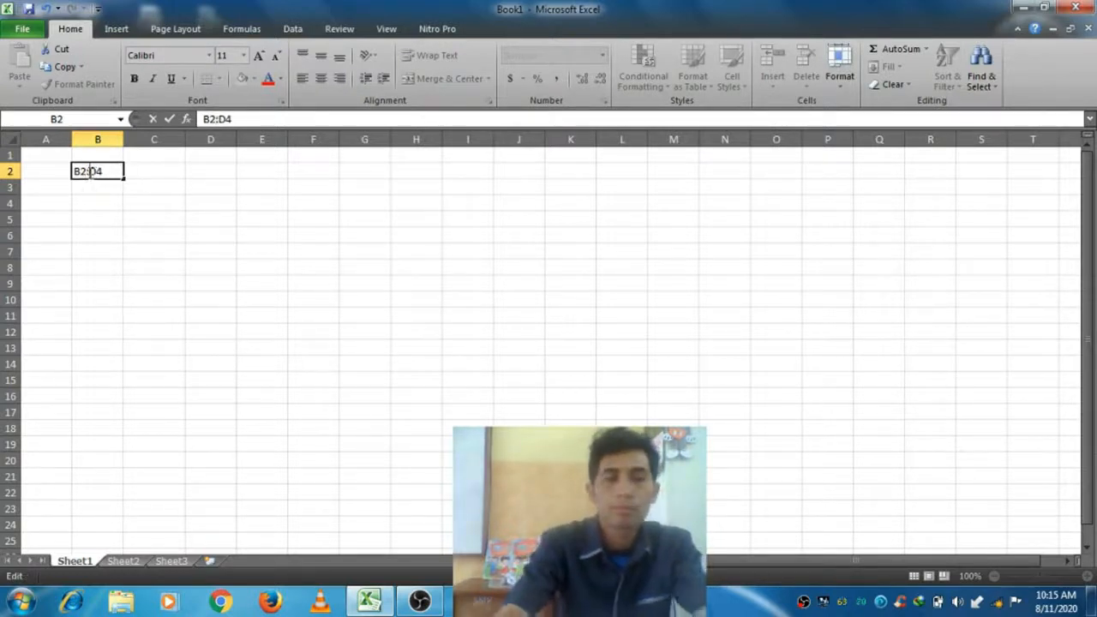
pyautogui.click(147, 183)
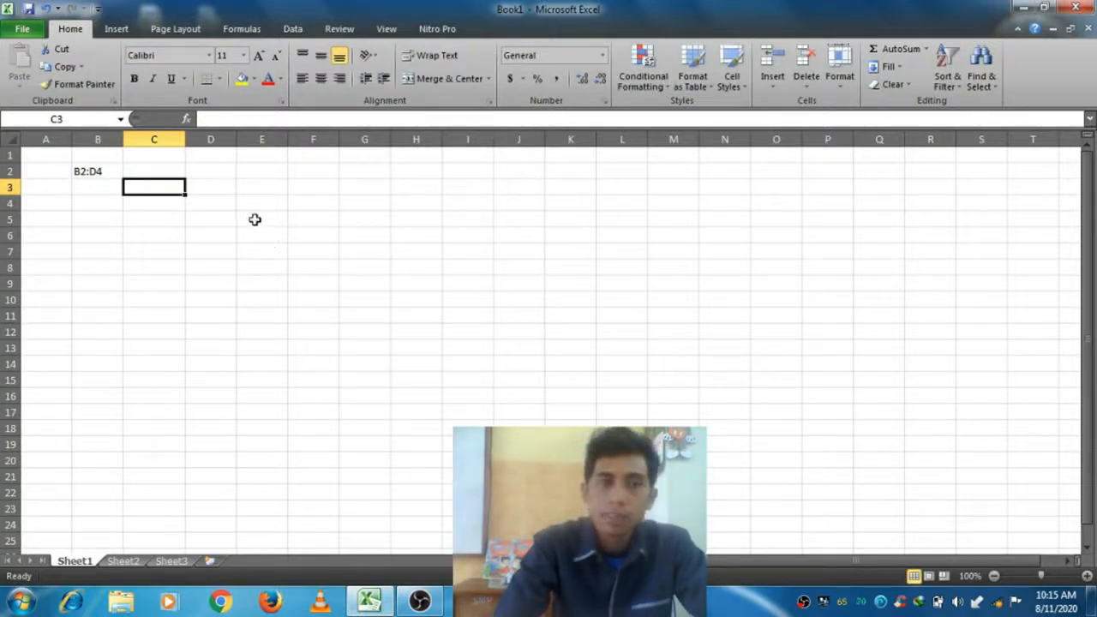
# - Select the range E5:J11, label its starting cell E5 with the address E5:J11, and highlight the range again
pyautogui.moveTo(254, 220); pyautogui.dragTo(522, 326)
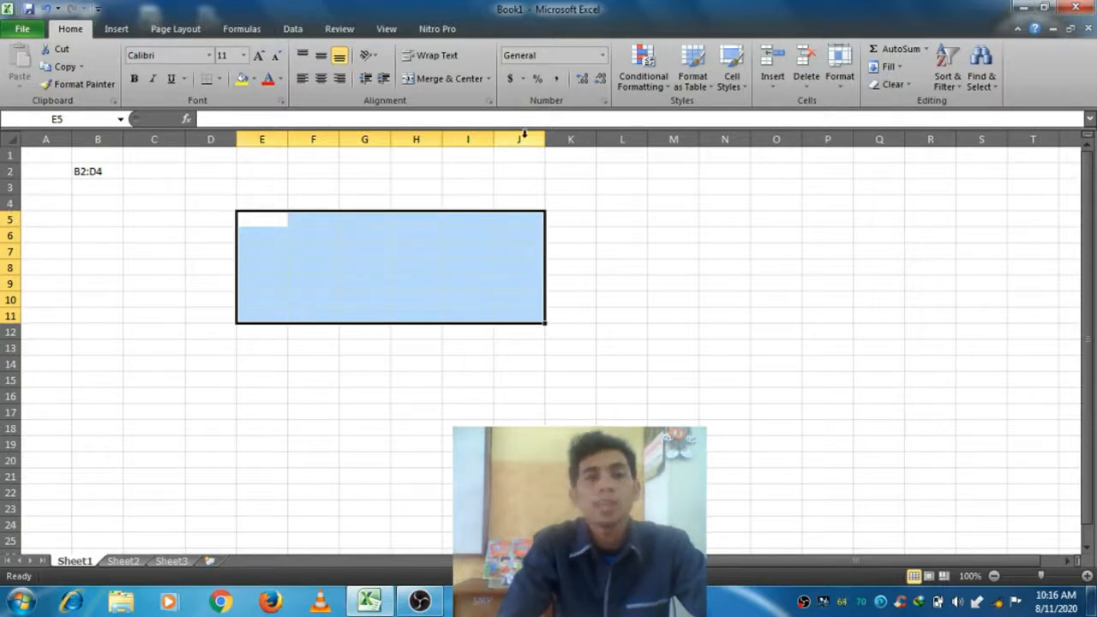
pyautogui.click(280, 223)
pyautogui.write('E')
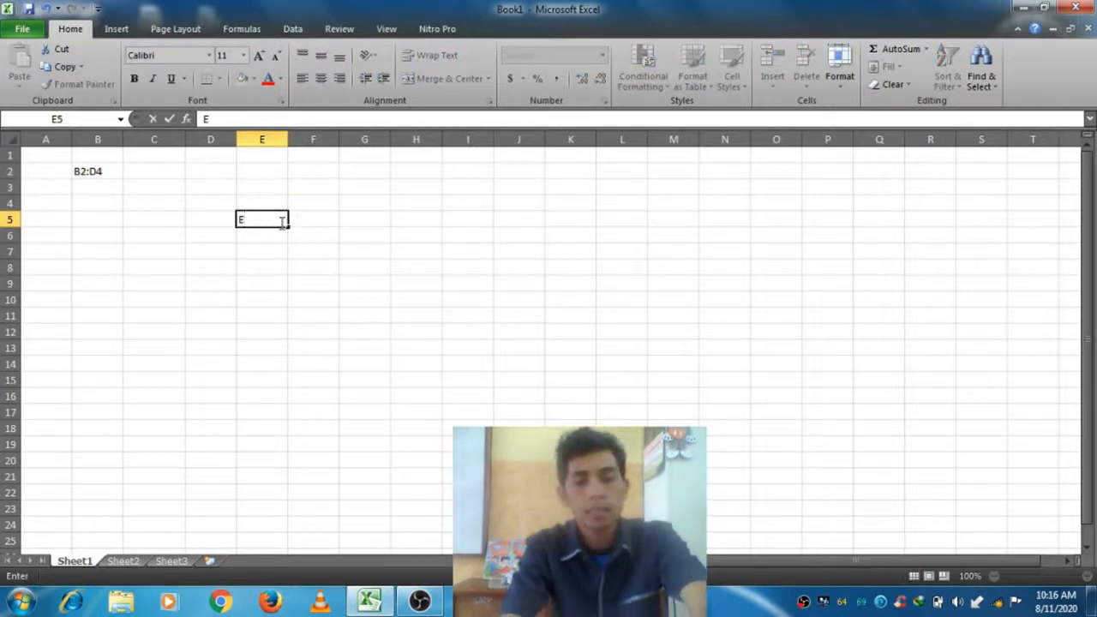
pyautogui.write('5:J')
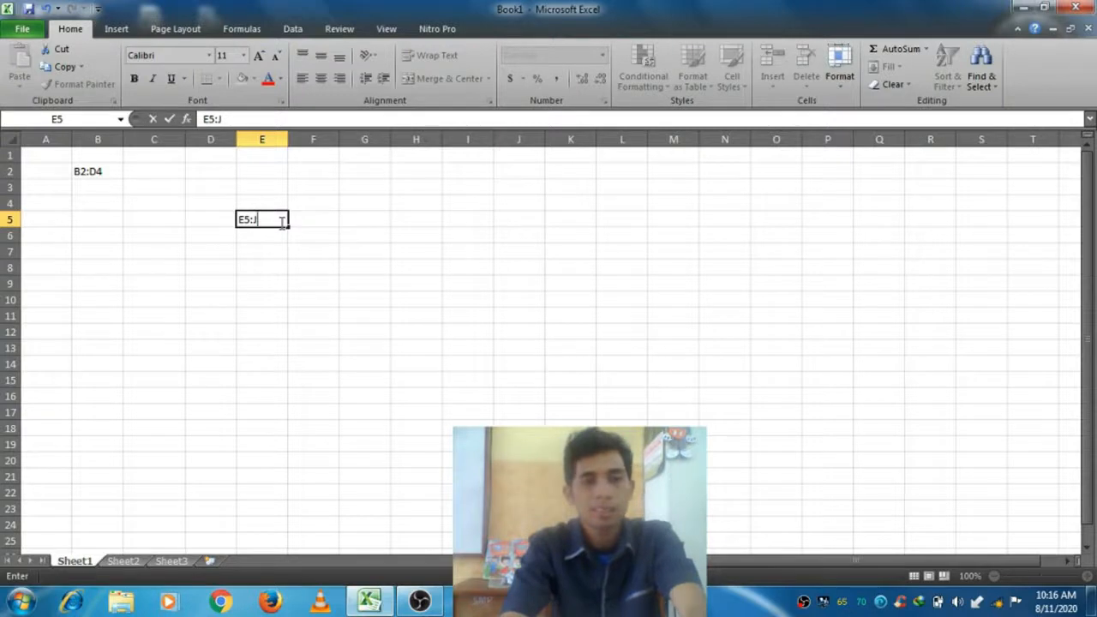
pyautogui.write('11')
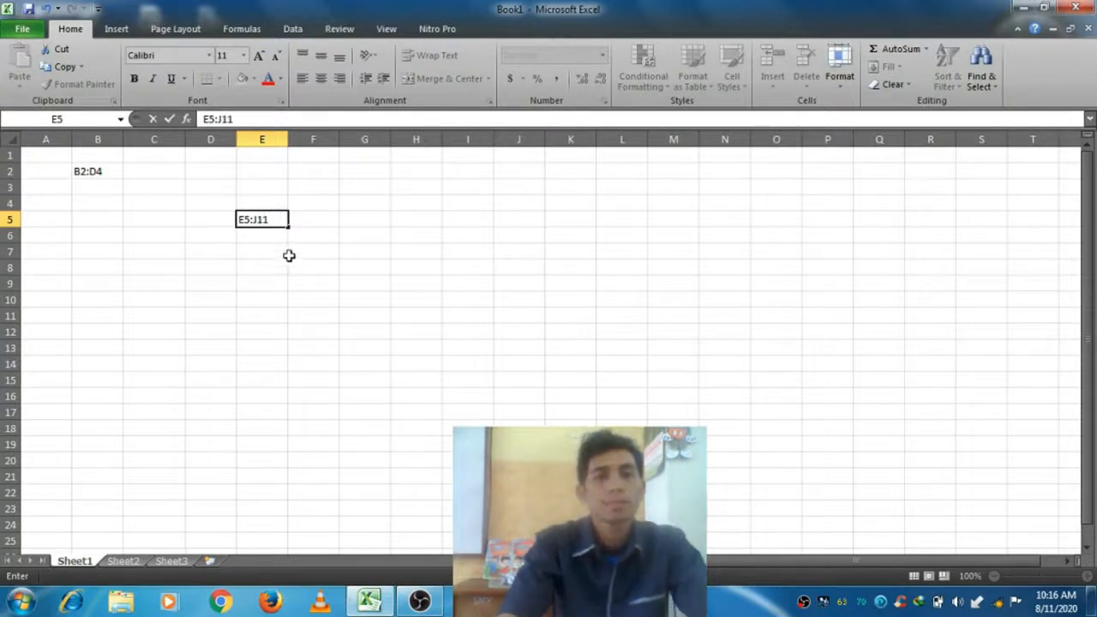
pyautogui.click(290, 253)
pyautogui.click(262, 222)
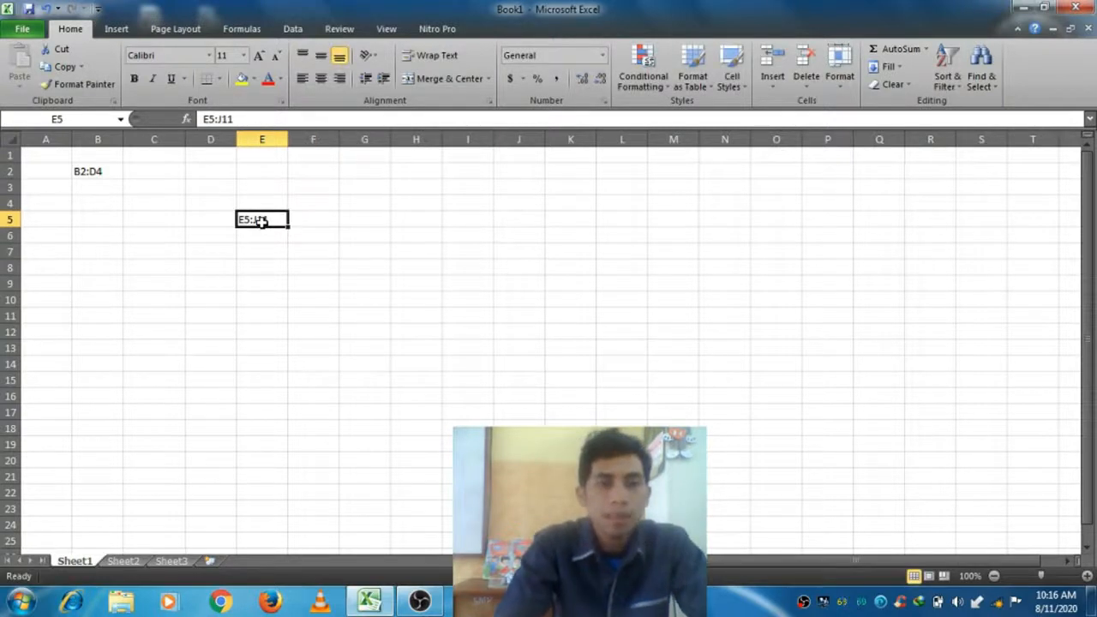
pyautogui.moveTo(262, 222); pyautogui.dragTo(503, 309)
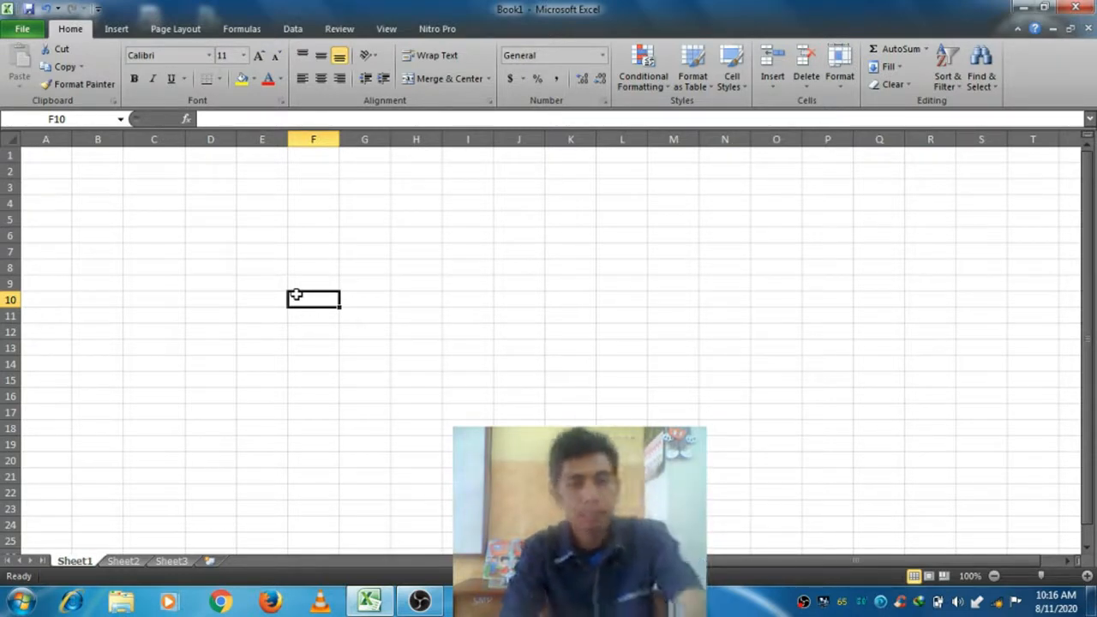
pyautogui.write('AB')
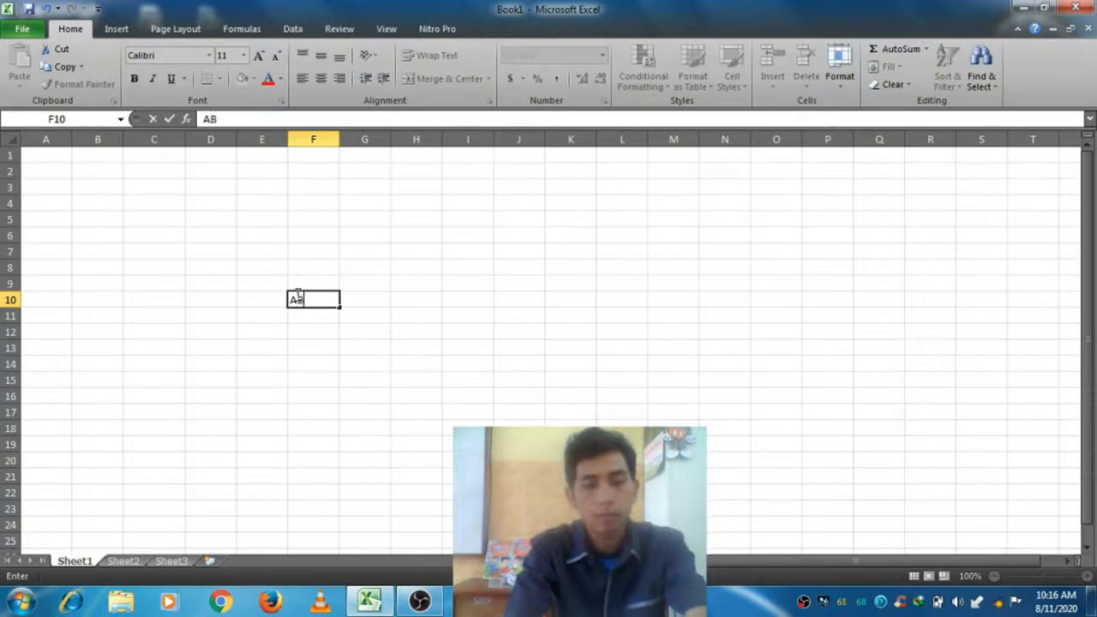
pyautogui.write('CD')
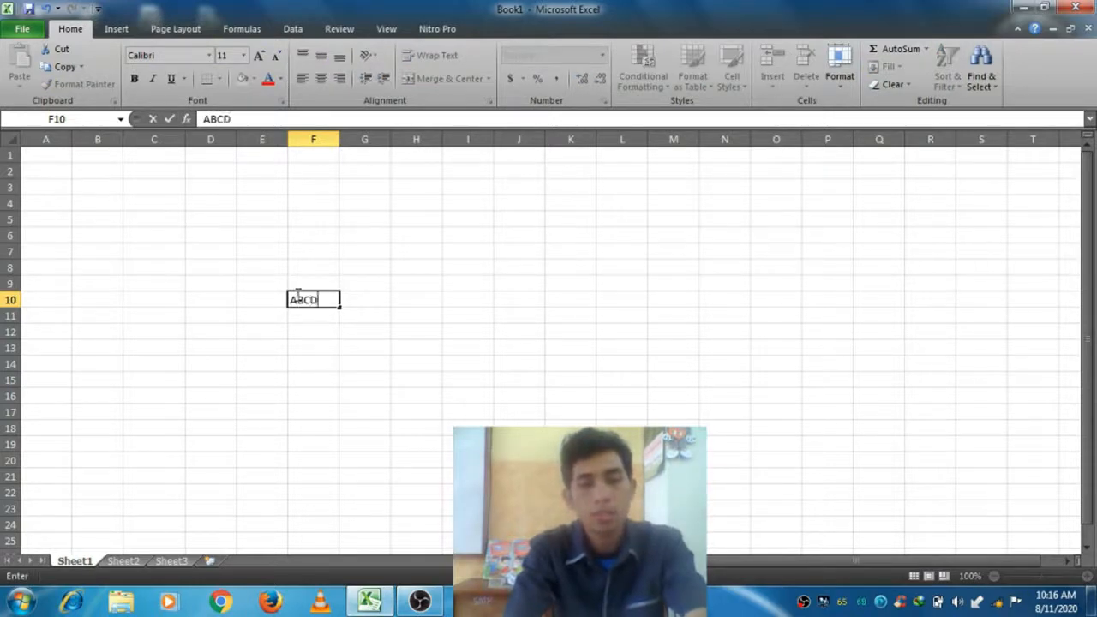
pyautogui.write('E')
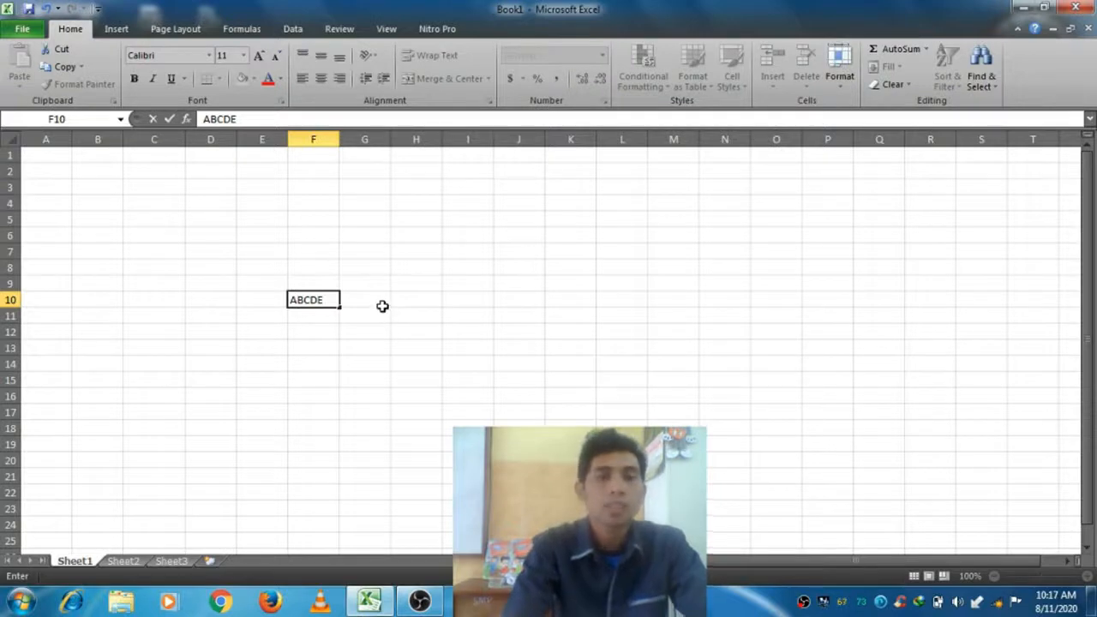
pyautogui.click(307, 329)
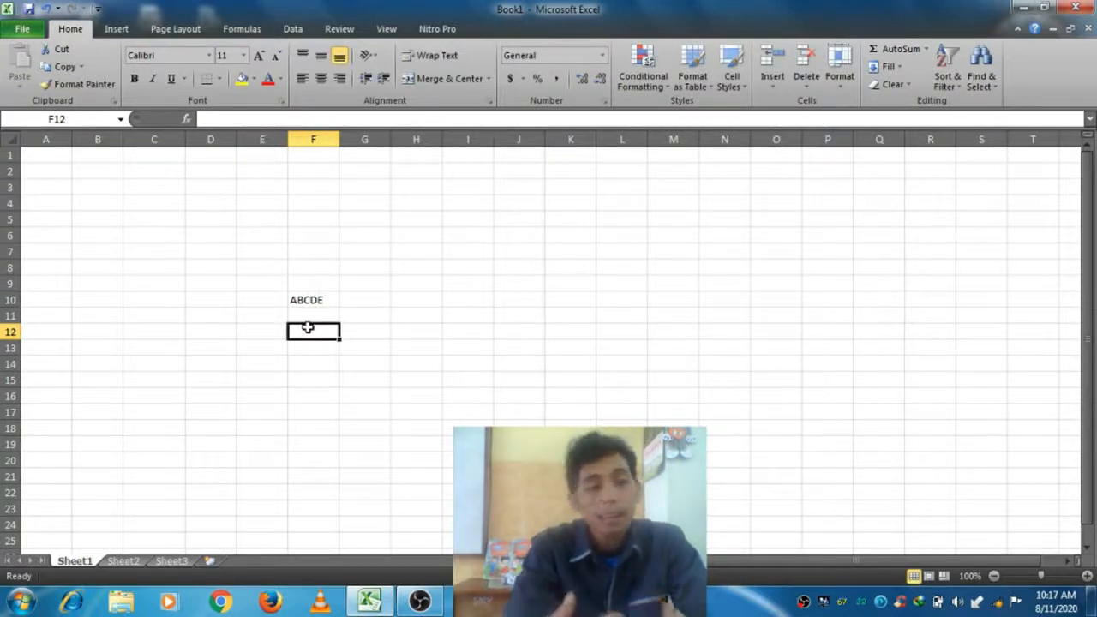
pyautogui.write('12')
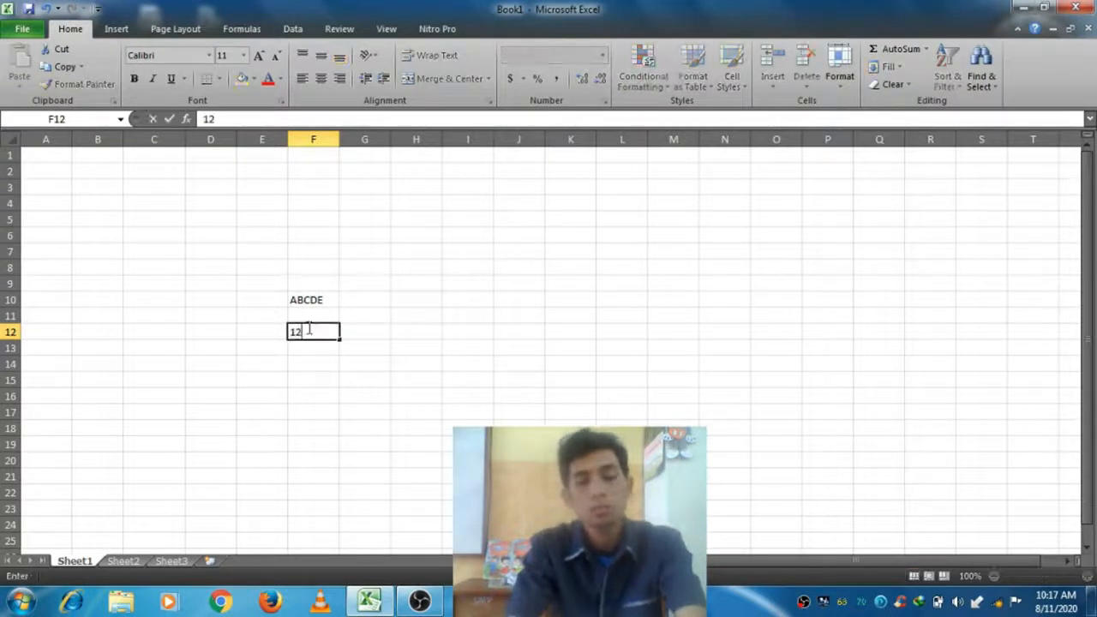
pyautogui.write('34567')
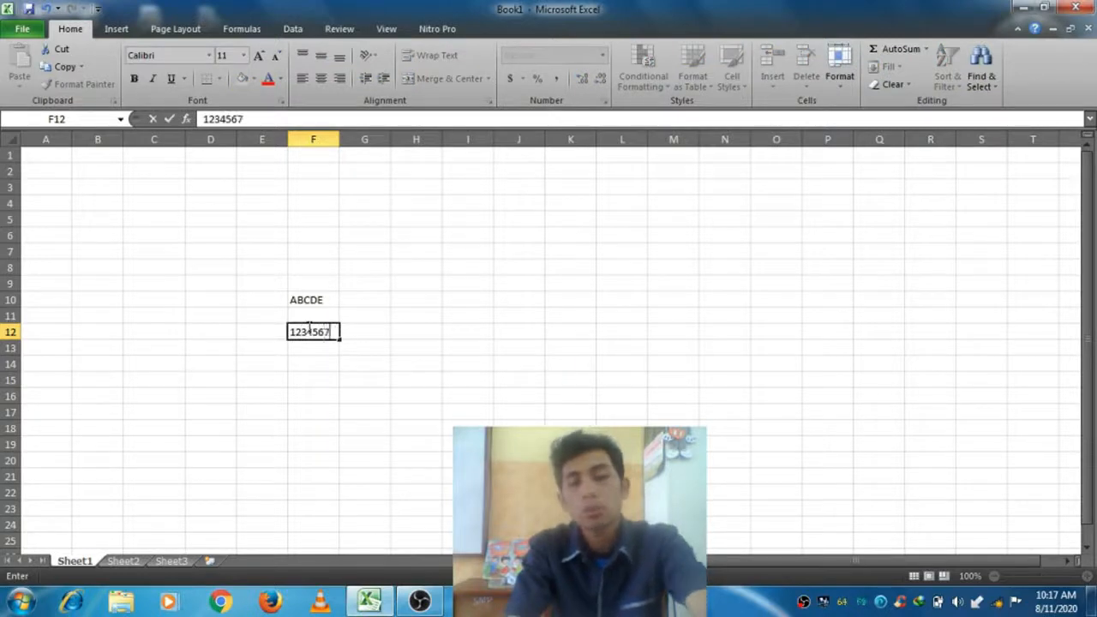
pyautogui.write('890')
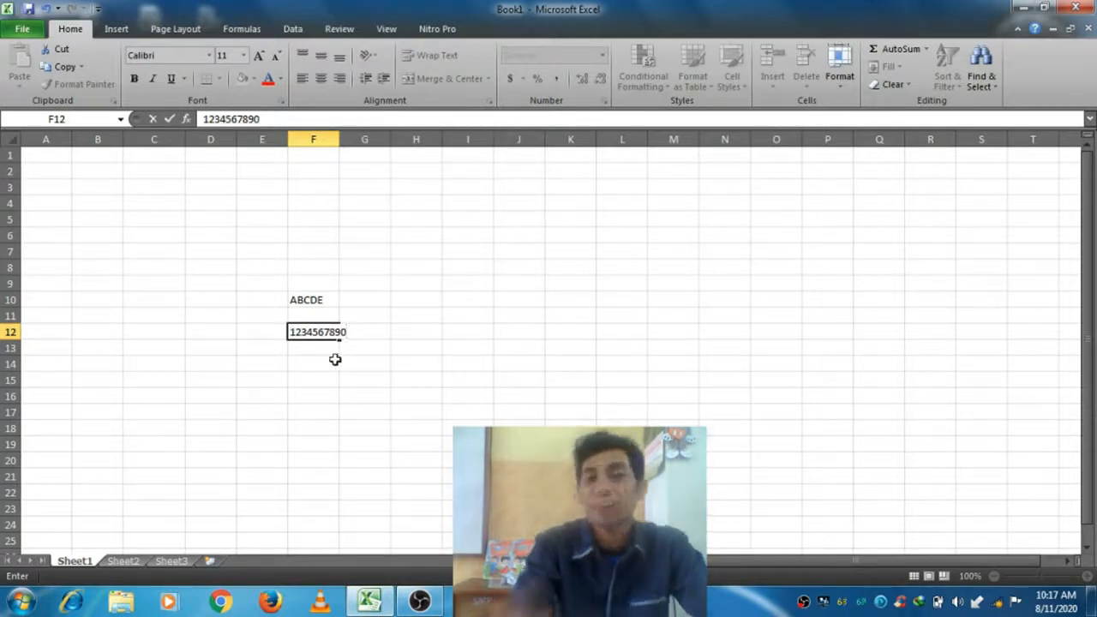
# - Enter the addition formula =12+20 in cell F14
pyautogui.click(323, 361)
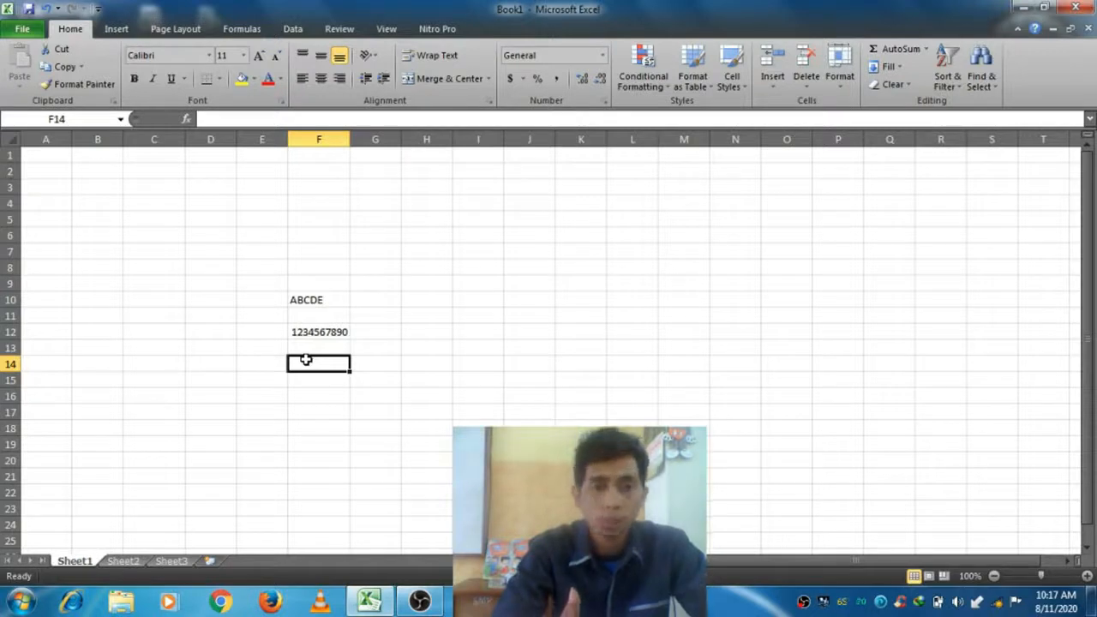
pyautogui.doubleClick(306, 360)
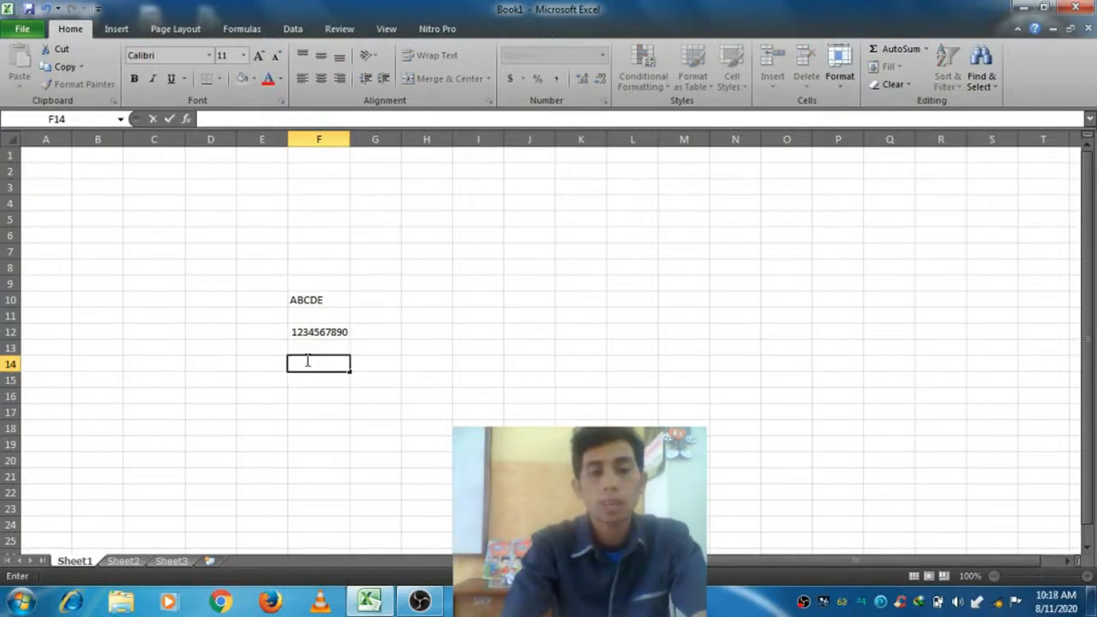
pyautogui.write('=12')
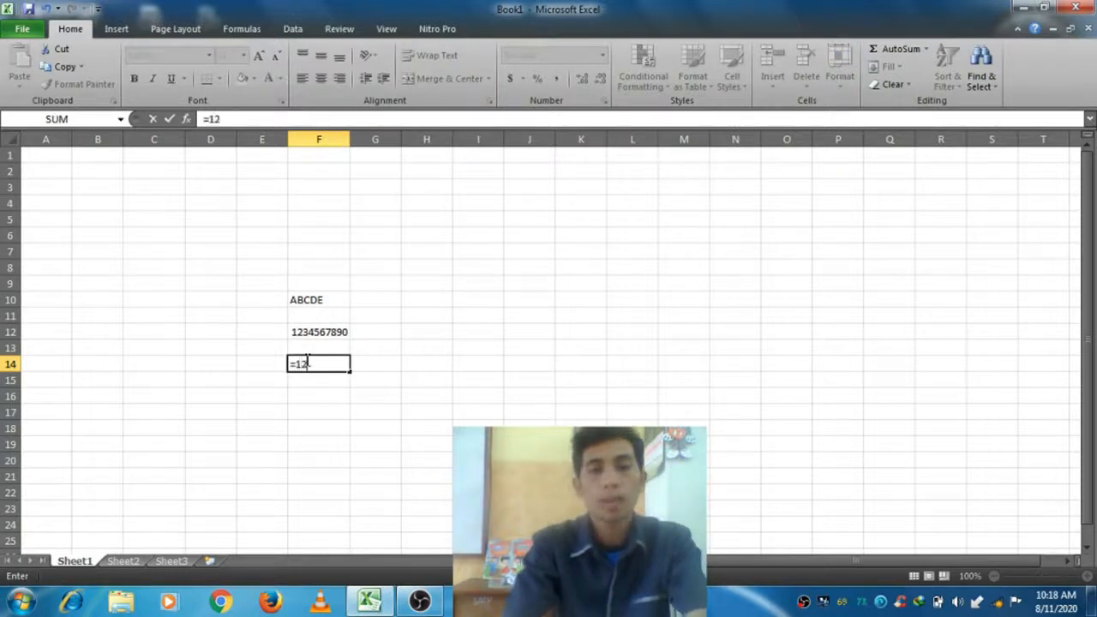
pyautogui.write('+')
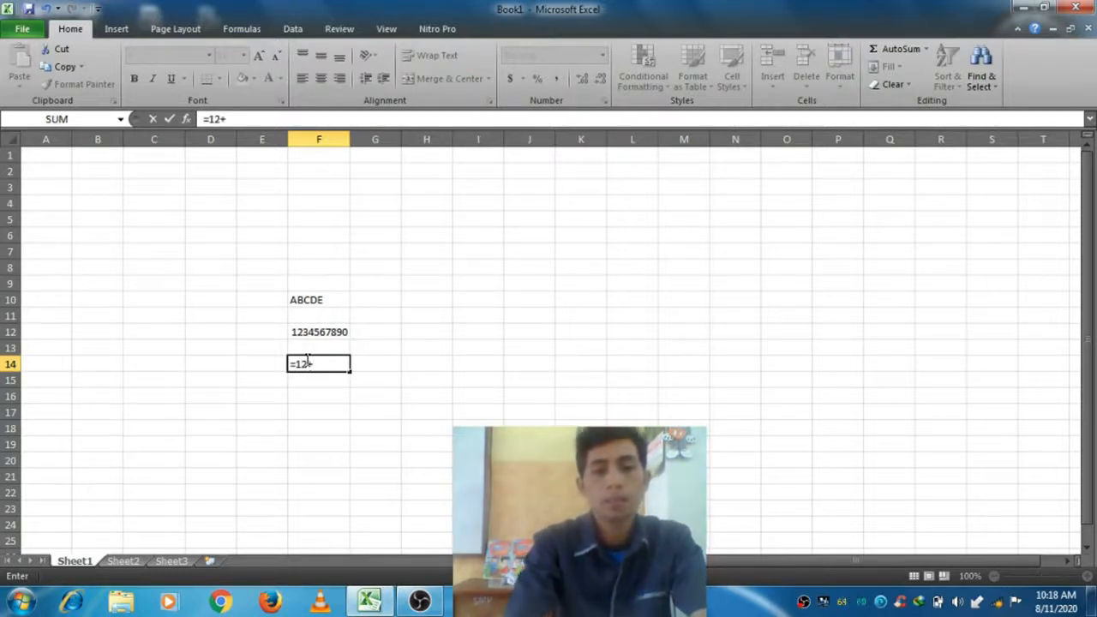
pyautogui.write('20')
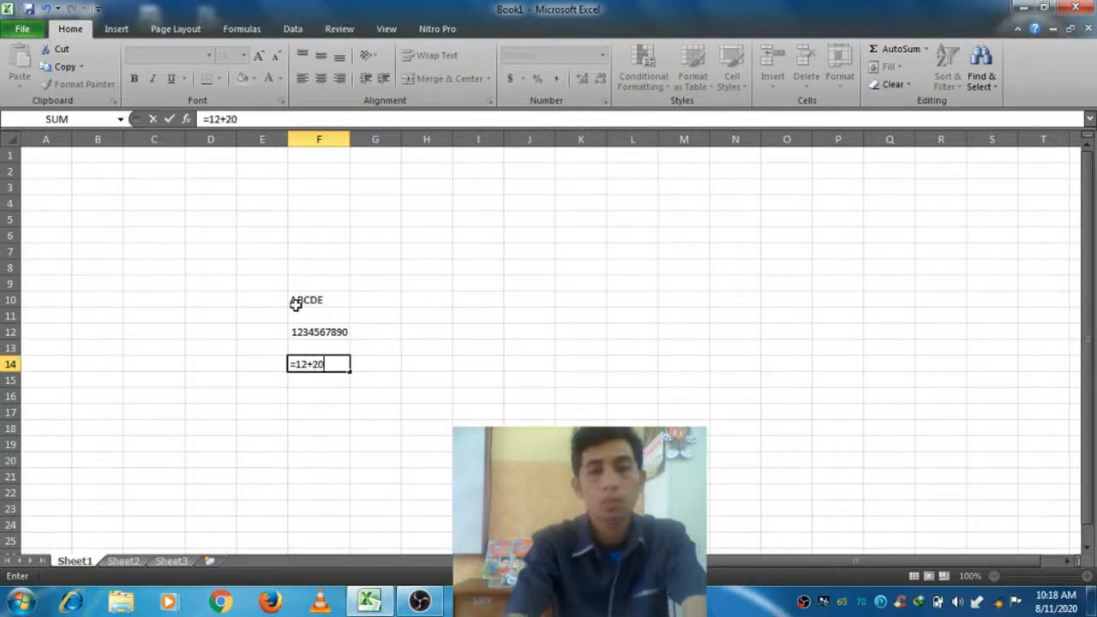
pyautogui.press('Return')
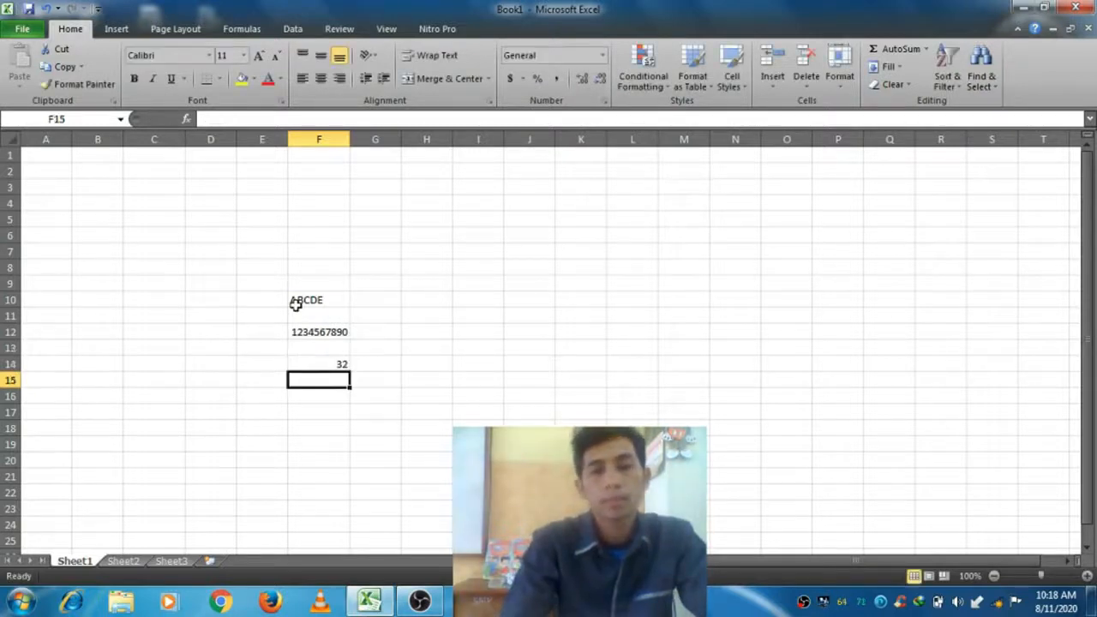
# - Enter the addition formula =25+100 in cell G14
pyautogui.click(374, 367)
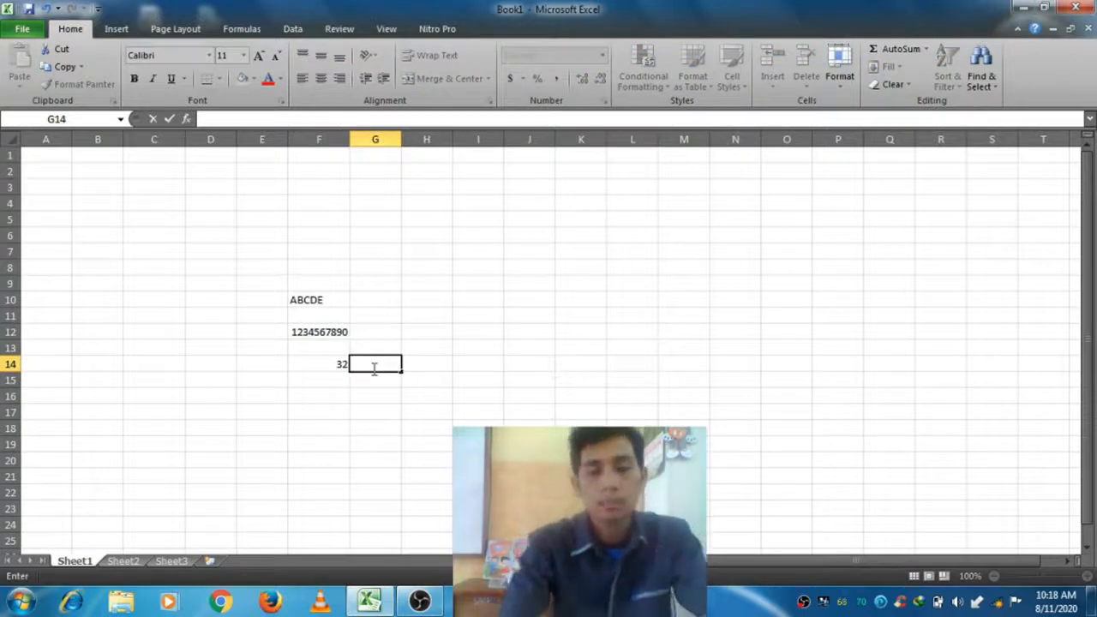
pyautogui.write('=')
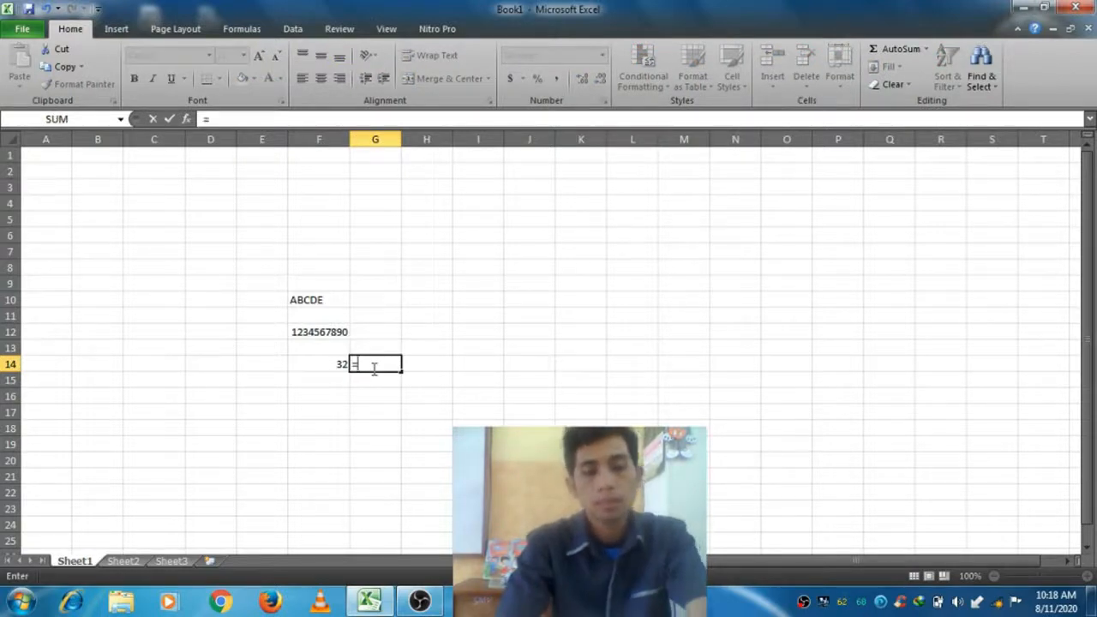
pyautogui.write('25')
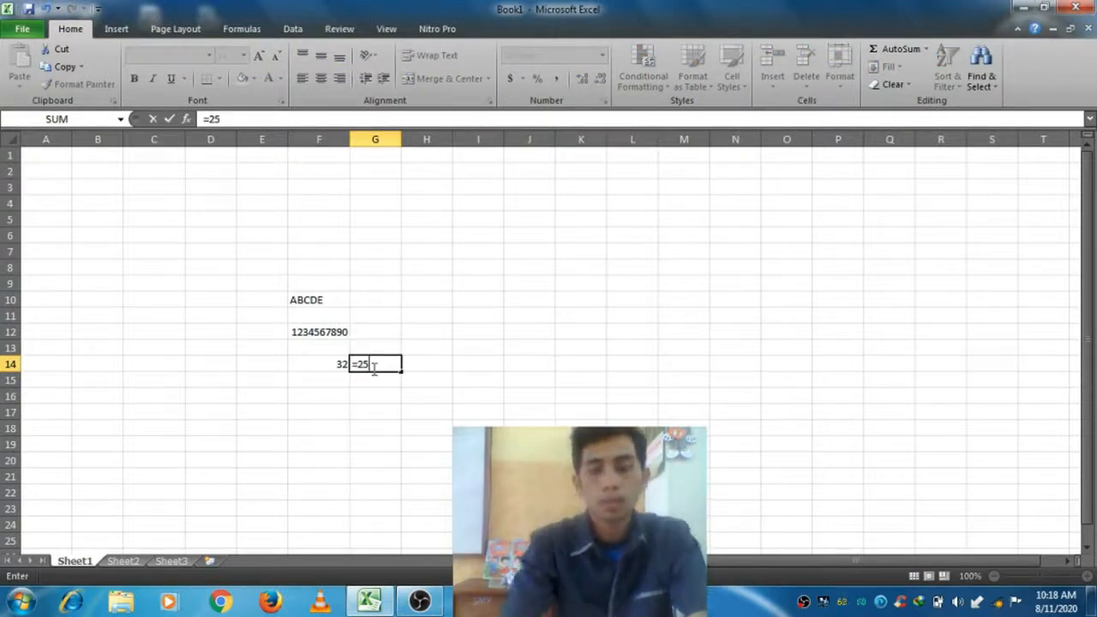
pyautogui.write('+100')
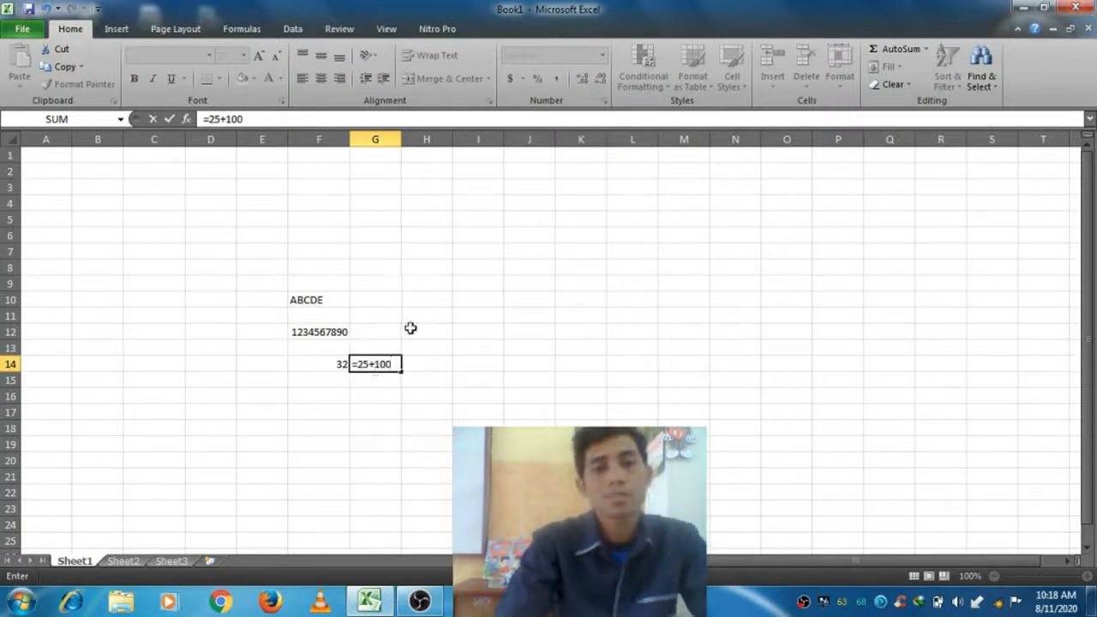
pyautogui.press('Return')
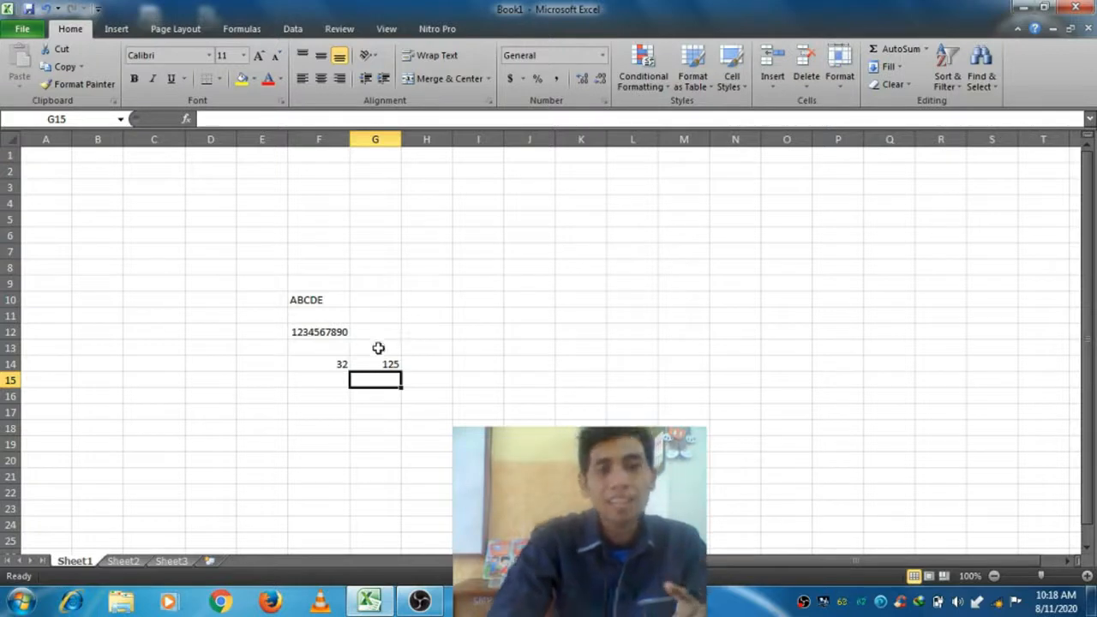
# - Enter the addition formula =125+32 in cell H14
pyautogui.click(424, 367)
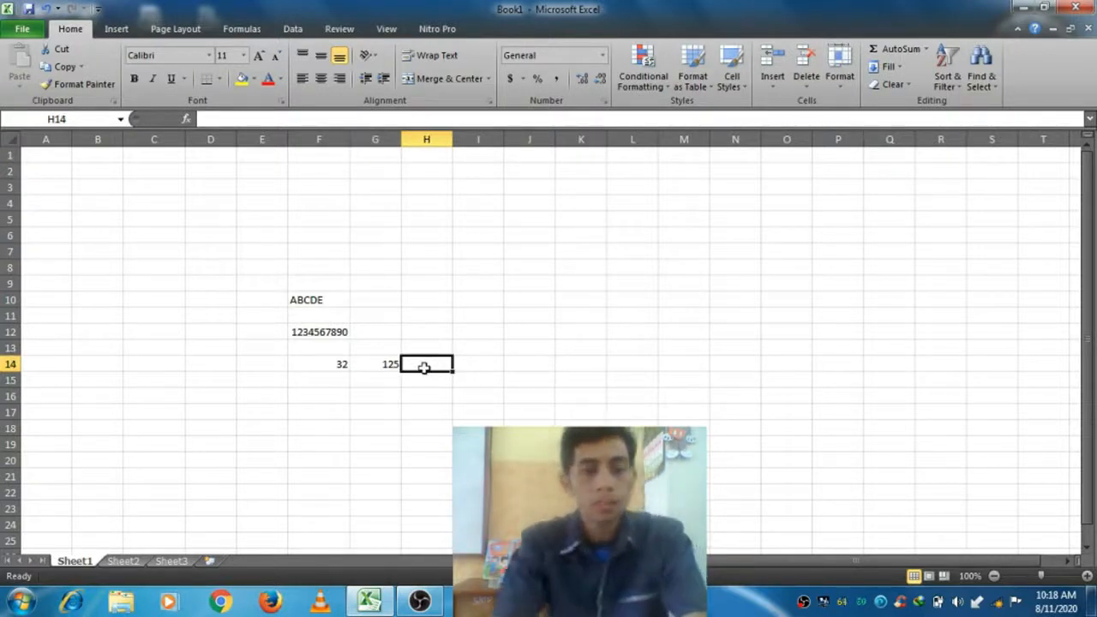
pyautogui.write('=')
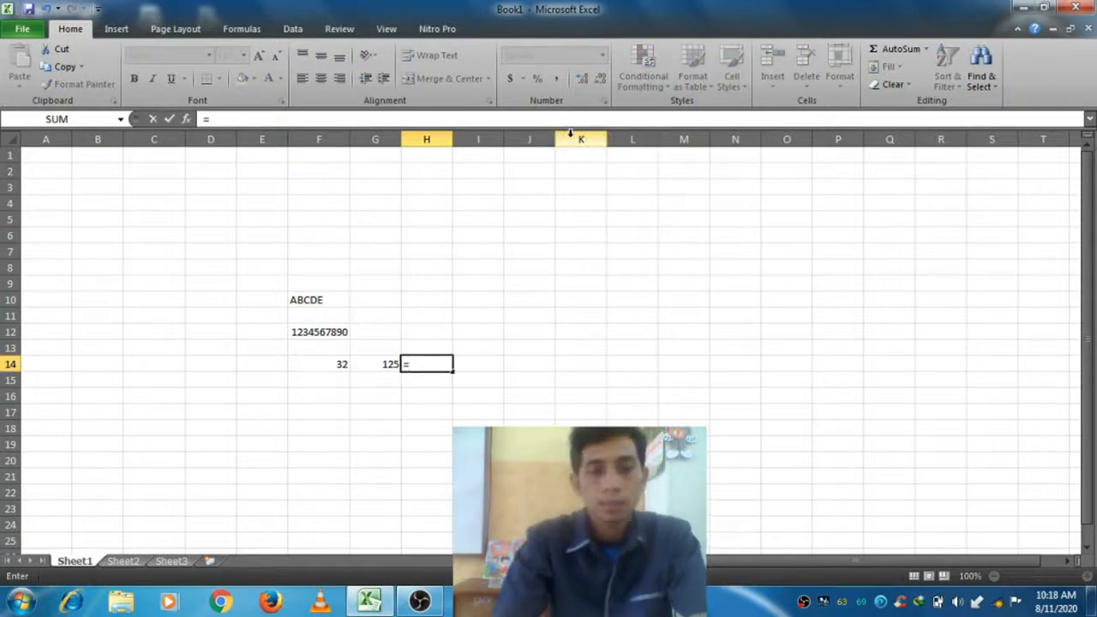
pyautogui.write('125+')
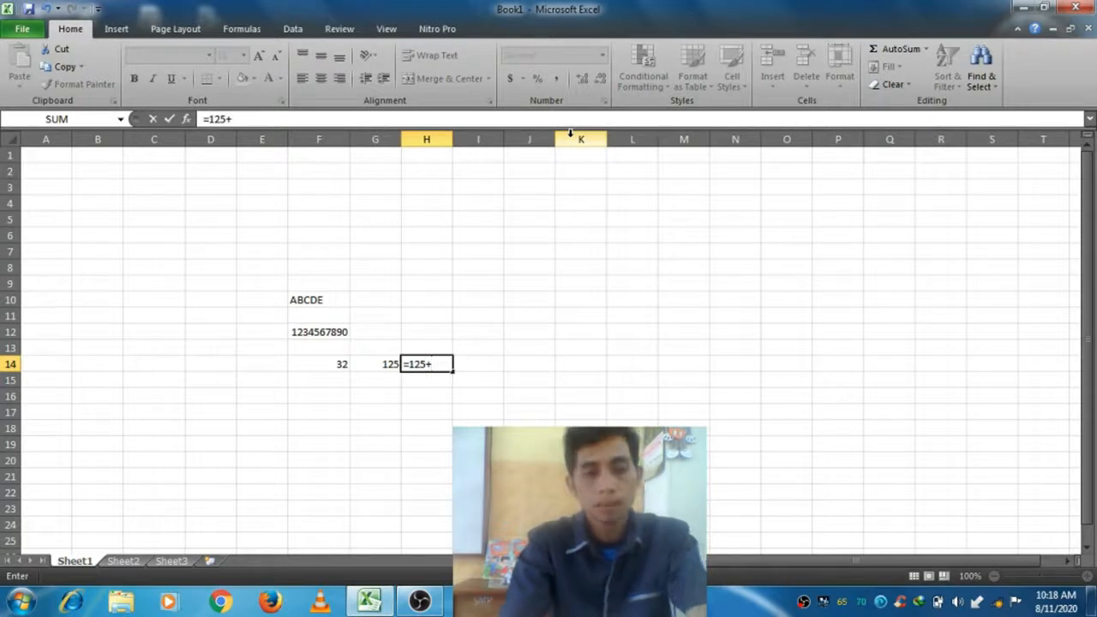
pyautogui.write('32')
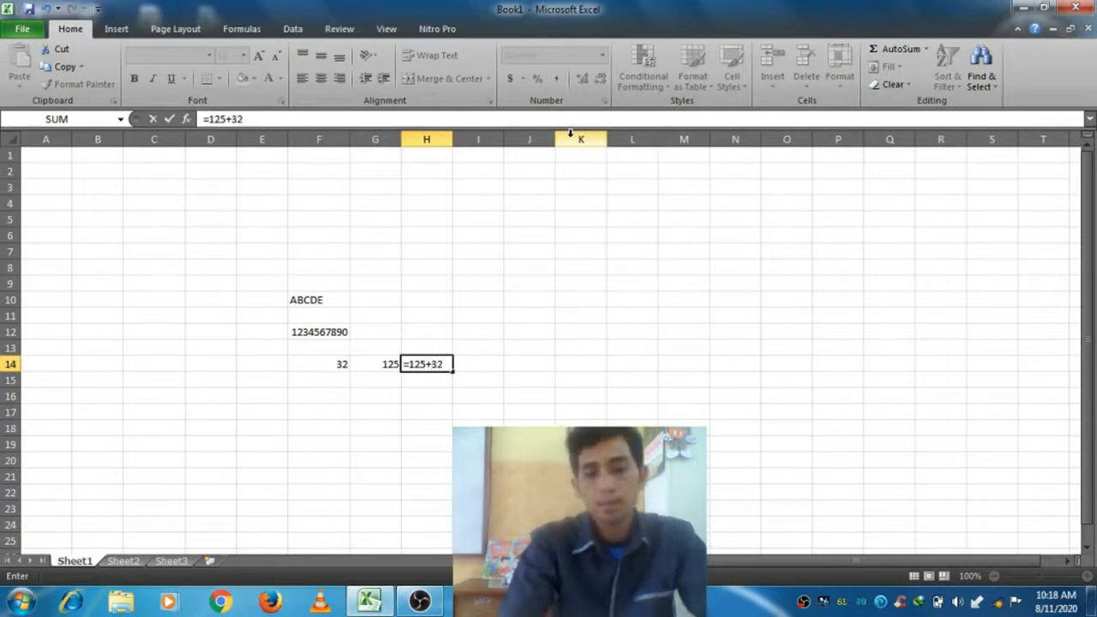
pyautogui.press('Return')
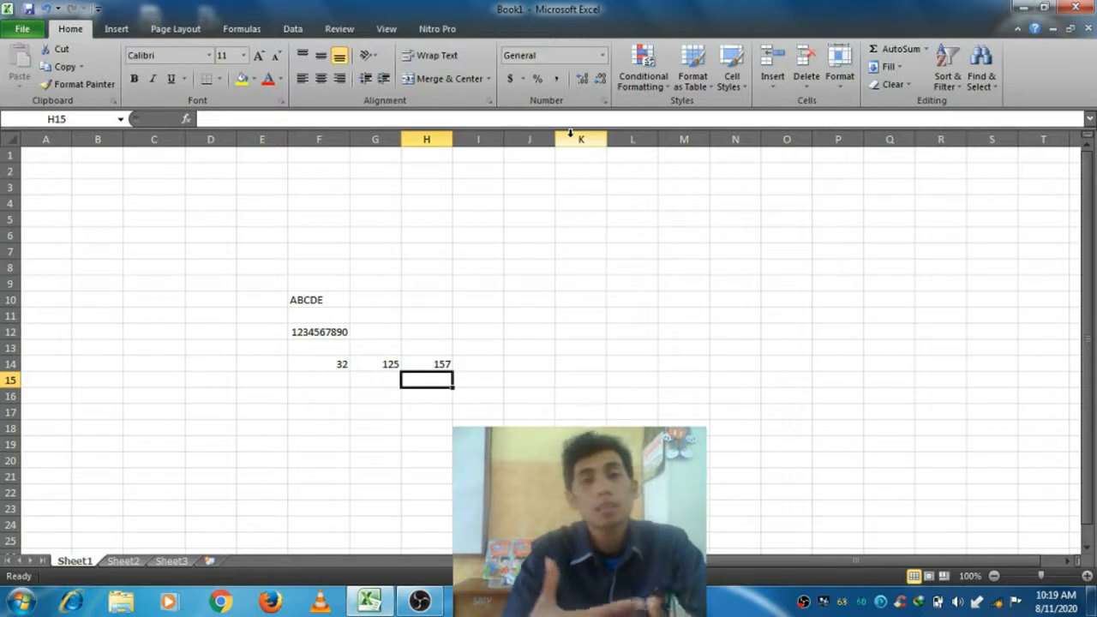
# - Open Insert Function for cell H15, examine the descriptions of AVERAGE, IF, HYPERLINK, COUNT, MAX and SIN, and move the dialog off the entered data
pyautogui.click(711, 142)
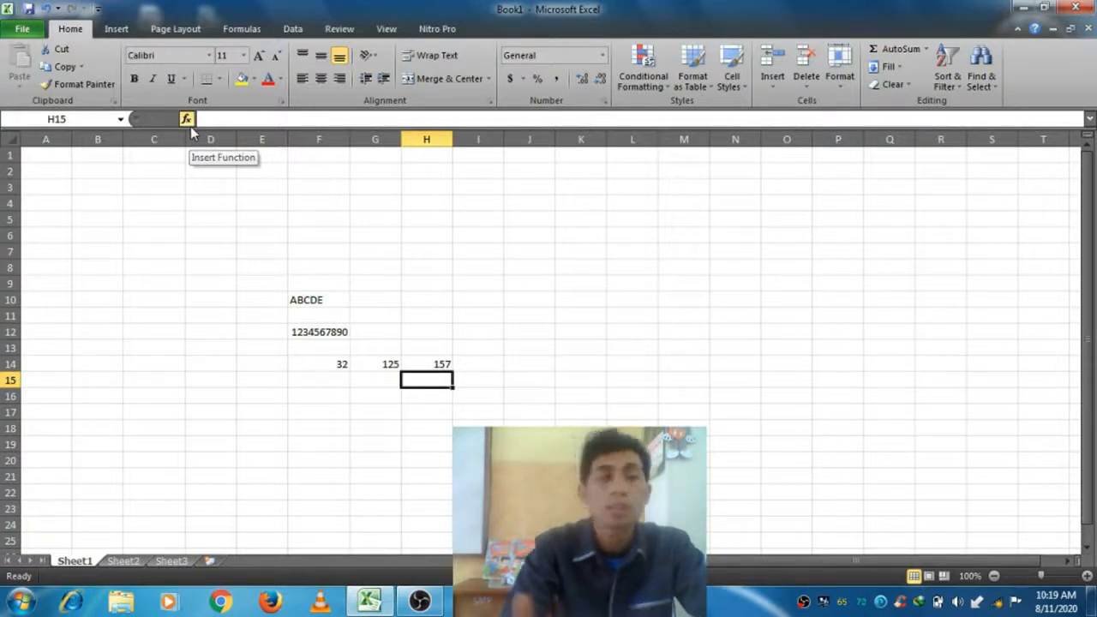
pyautogui.click(191, 126)
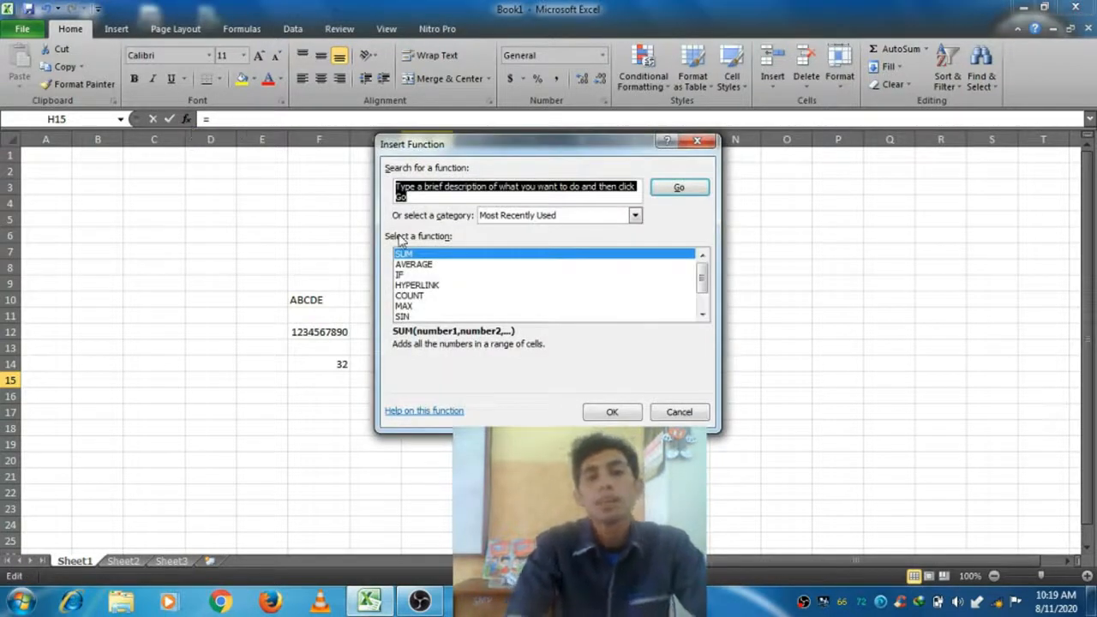
pyautogui.click(440, 266)
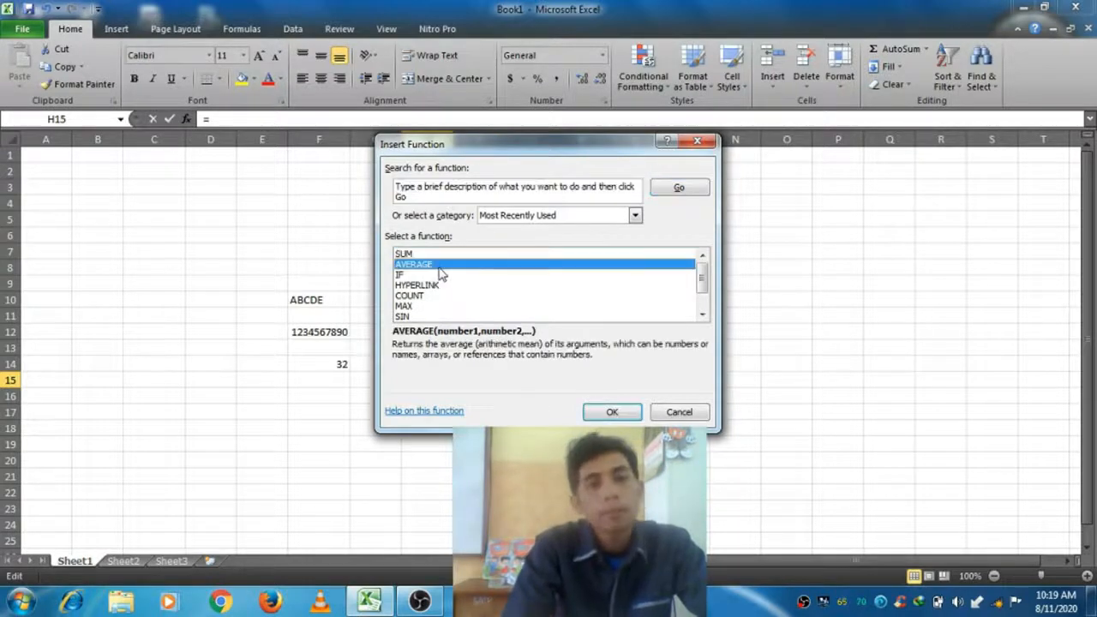
pyautogui.click(424, 275)
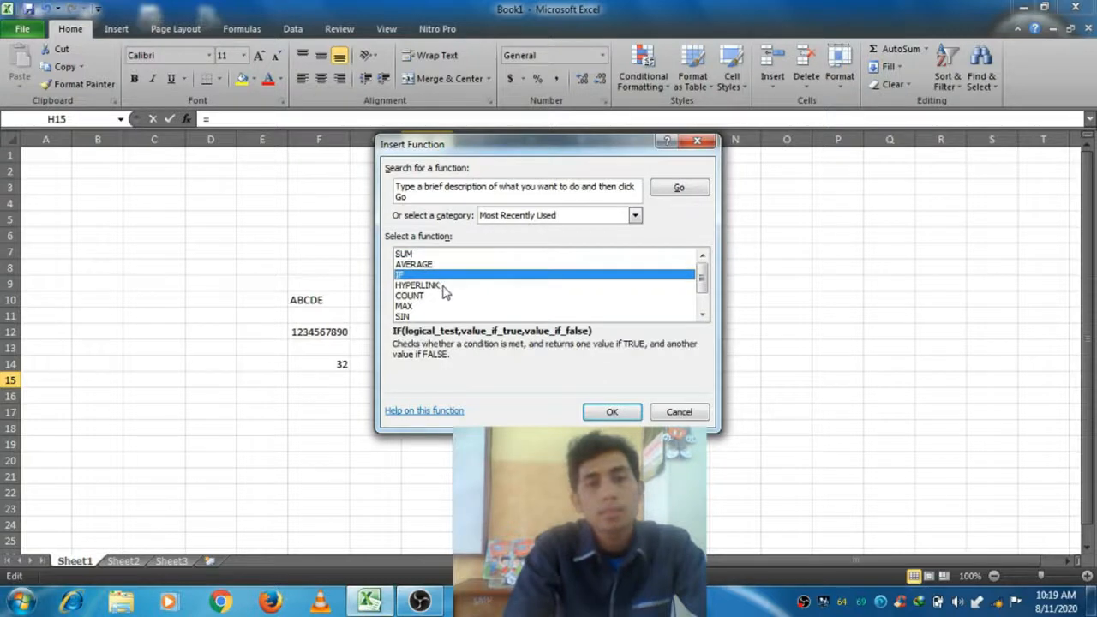
pyautogui.click(441, 286)
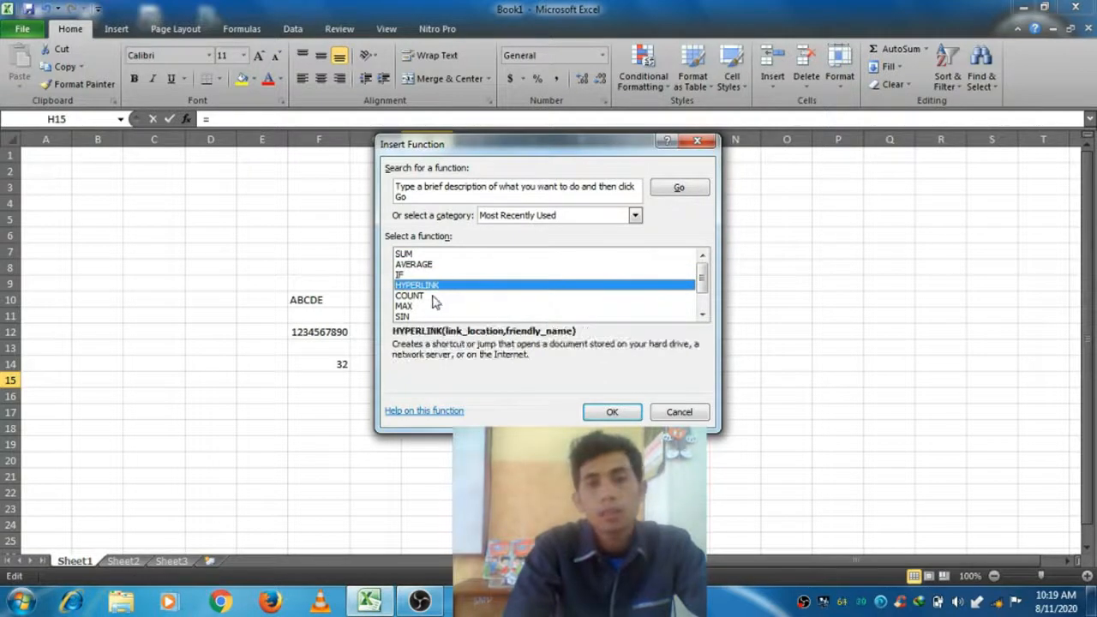
pyautogui.click(433, 297)
pyautogui.click(422, 307)
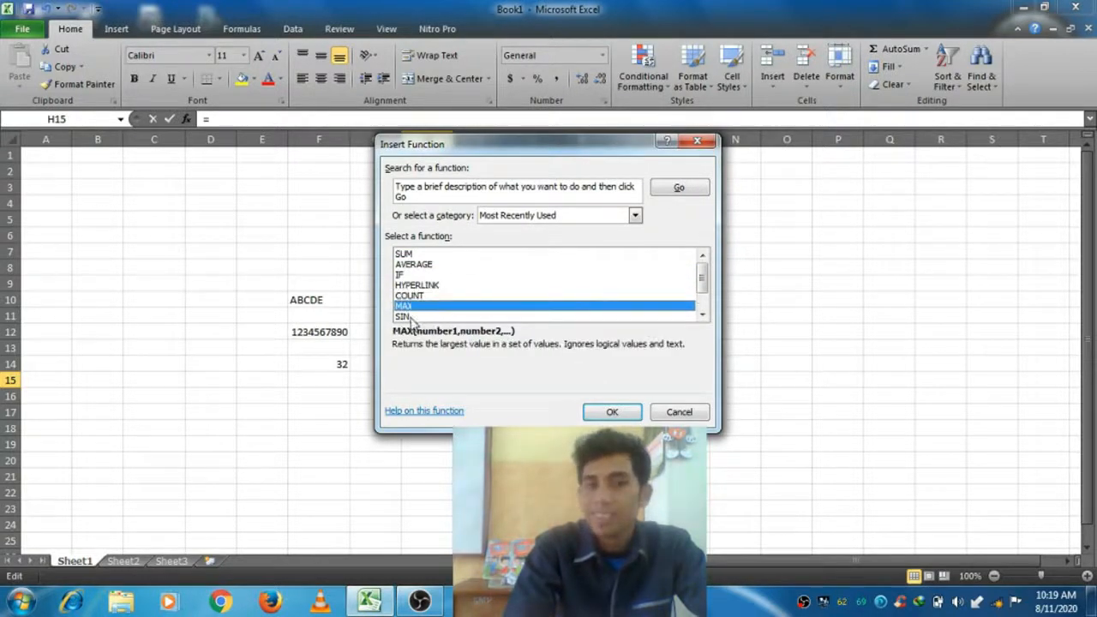
pyautogui.click(413, 319)
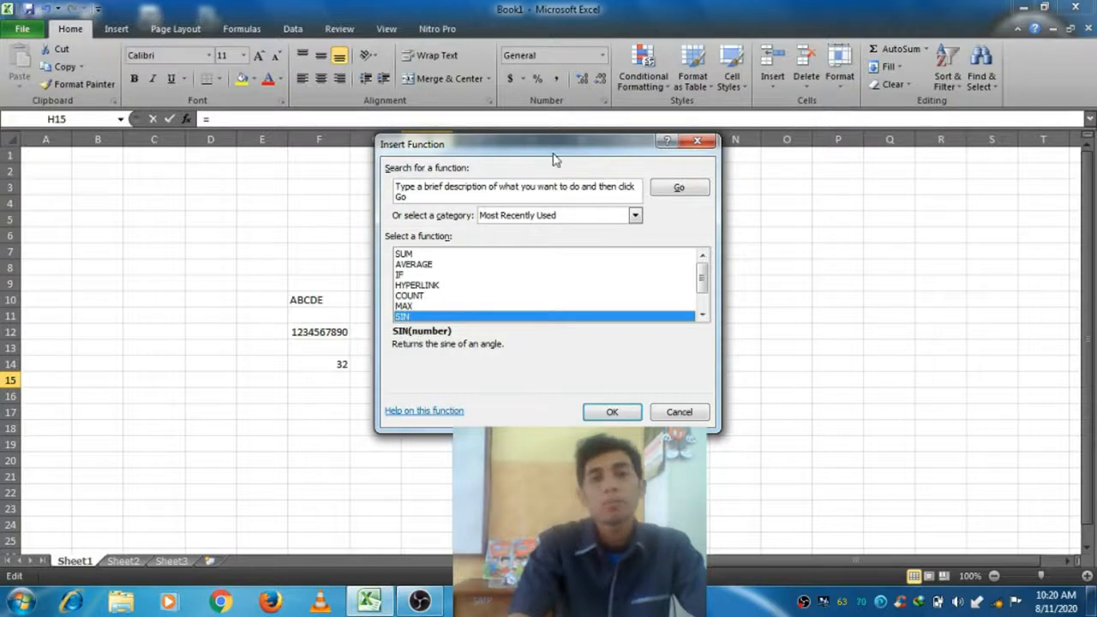
pyautogui.moveTo(550, 152); pyautogui.dragTo(692, 164)
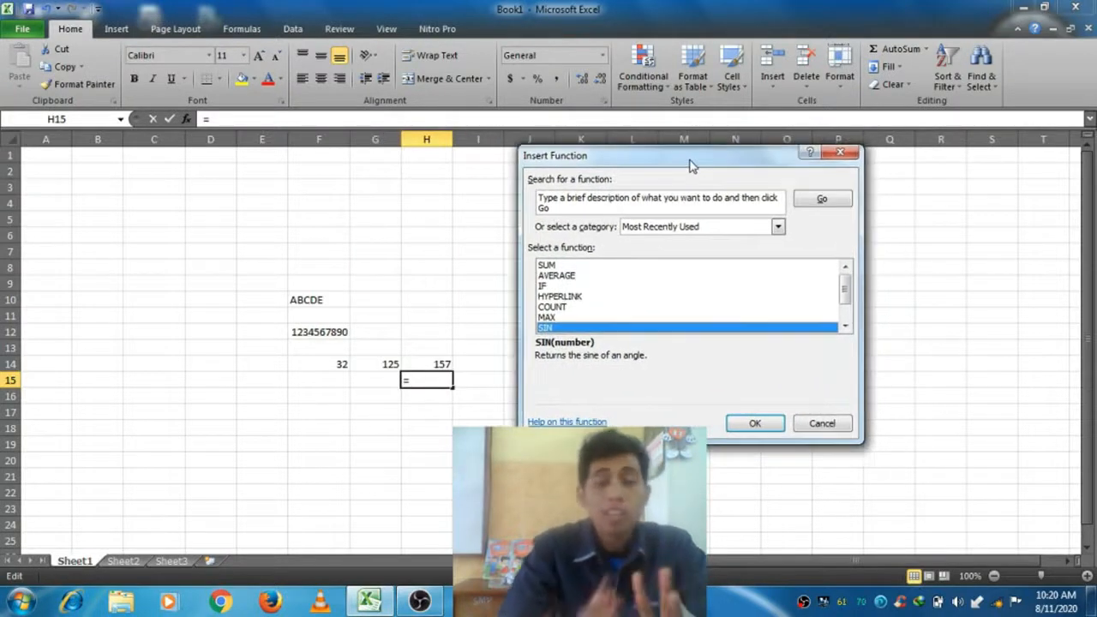